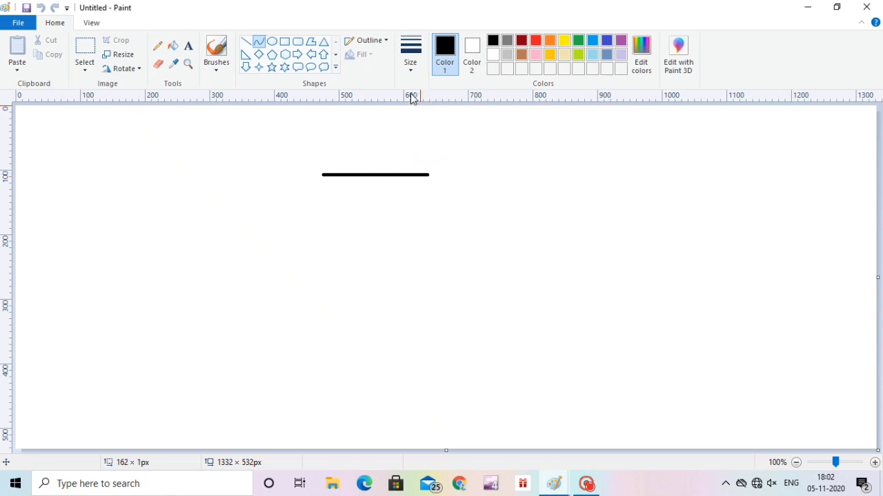
Step: Draw two stacked arched curves for the headband's edges in the second-thinnest line, the upper one about 162 px wide
left_click(410, 51)
left_click(424, 111)
left_click_drag(354, 172, 407, 147)
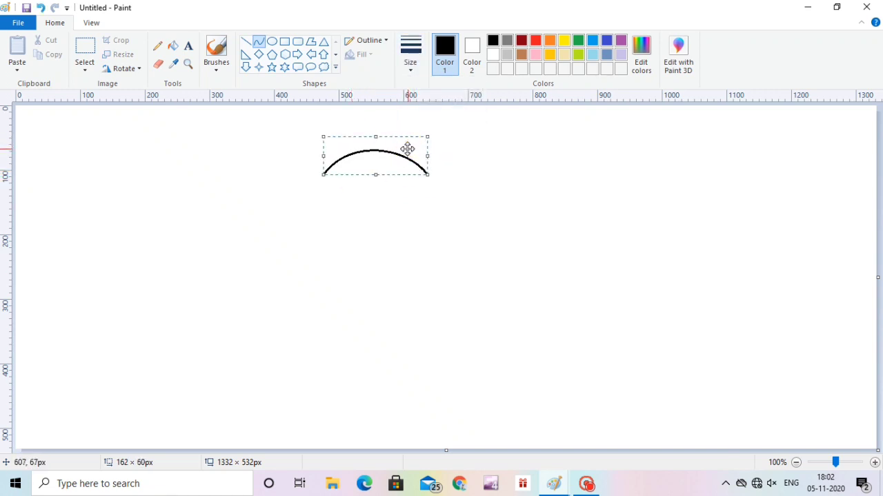
left_click_drag(324, 180, 395, 161)
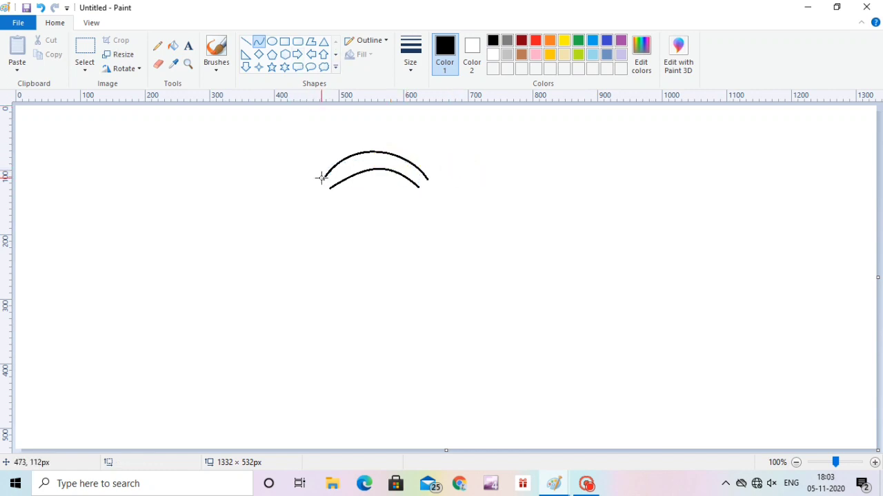
Step: Close the left and right ends of the headband with short curves joining the two arcs
left_click_drag(322, 177, 503, 196)
key("Escape")
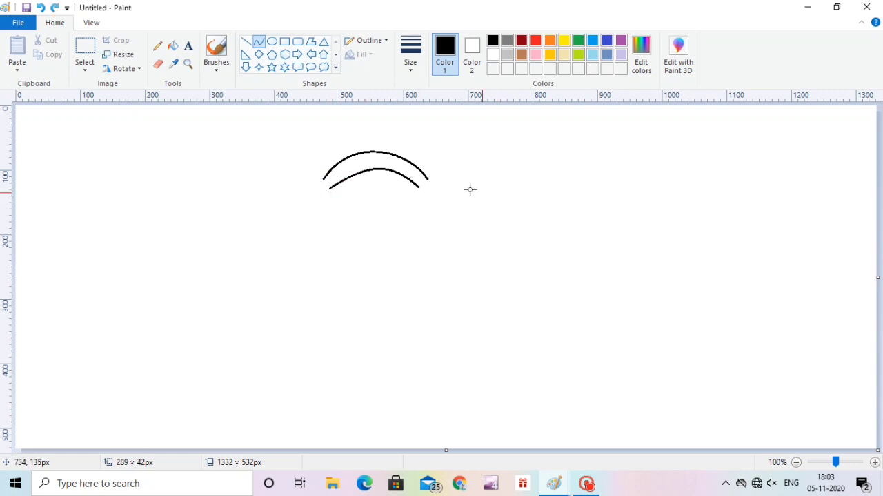
left_click_drag(324, 180, 326, 188)
left_click(329, 184)
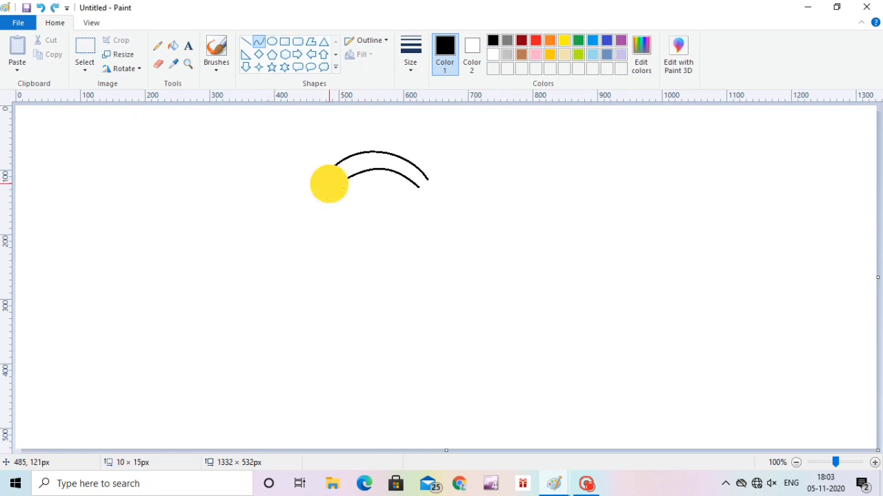
mouse_move(426, 179)
left_mouse_down()
mouse_move(419, 187)
mouse_move(427, 181)
left_mouse_up()
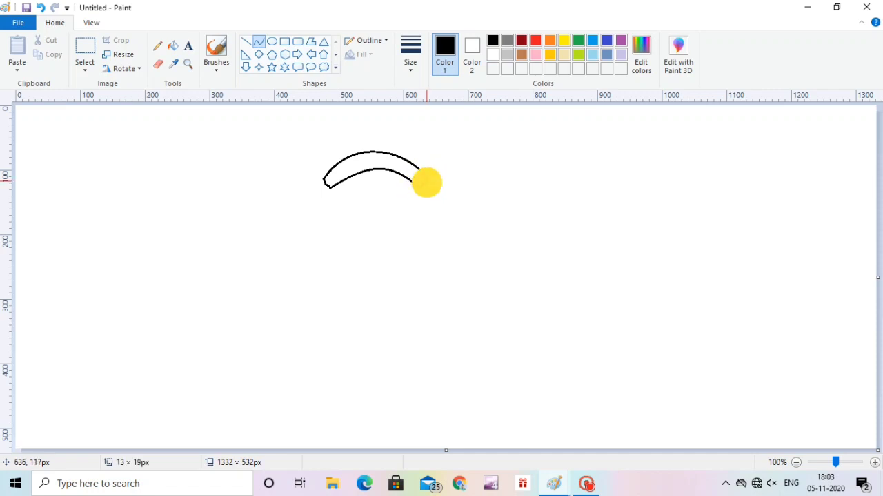
left_click(419, 185)
left_click(481, 179)
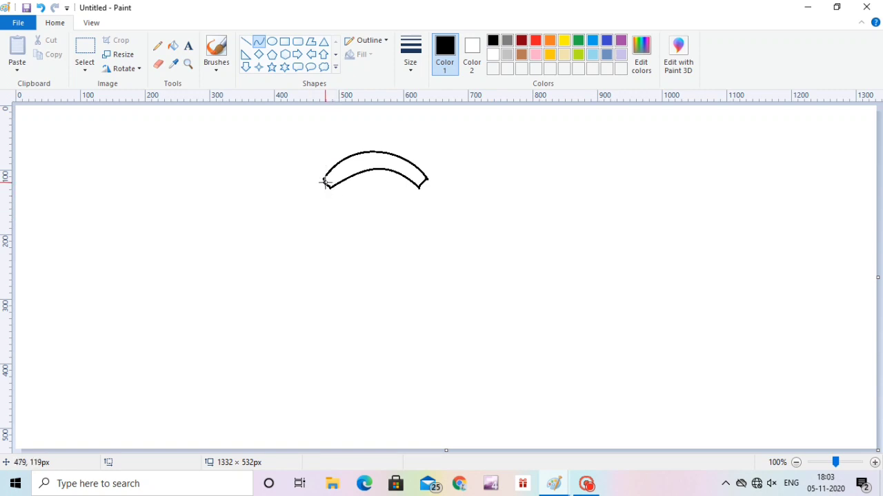
Step: Draw curved ear outlines below both ends of the headband
left_click_drag(324, 181, 324, 221)
left_click(475, 203)
left_click_drag(423, 202, 430, 223)
key("ctrl+z")
left_click(518, 206)
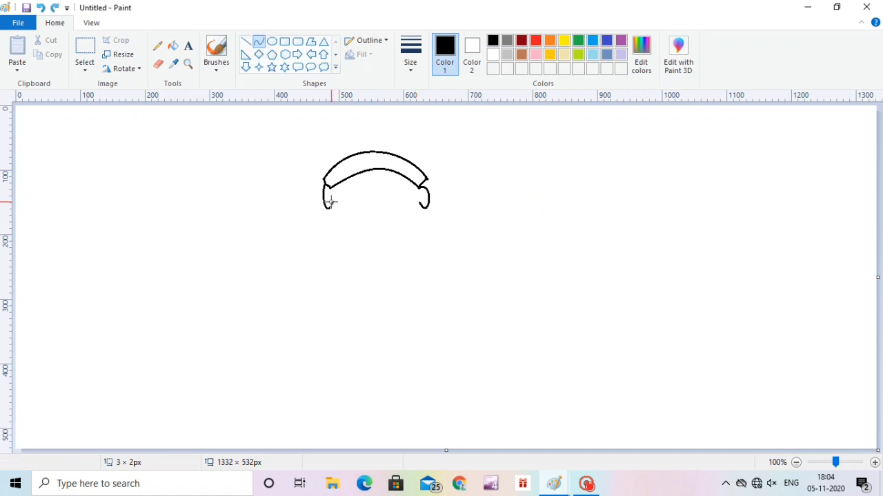
Step: Draw a U-shaped curve from ear to ear for the jaw and chin, and undo any stray mark
left_click_drag(331, 201, 425, 201)
left_click_drag(361, 209, 411, 266)
left_click(559, 244)
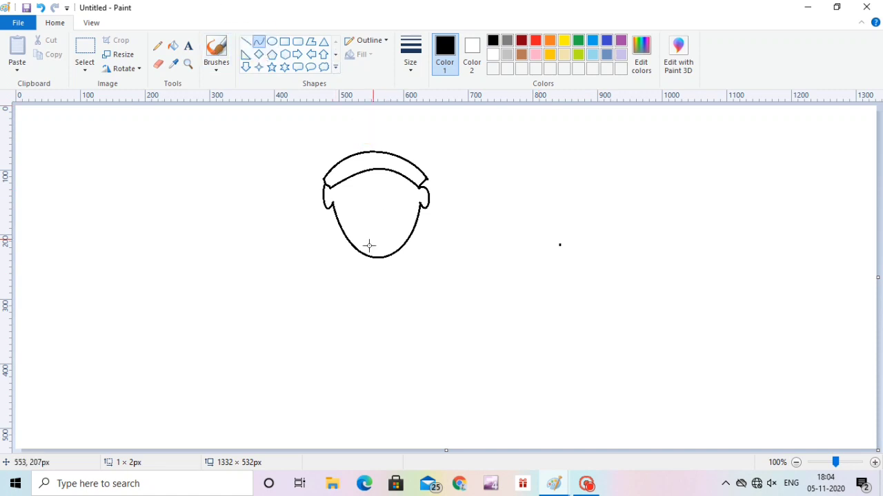
left_click(354, 208)
key("ctrl+z")
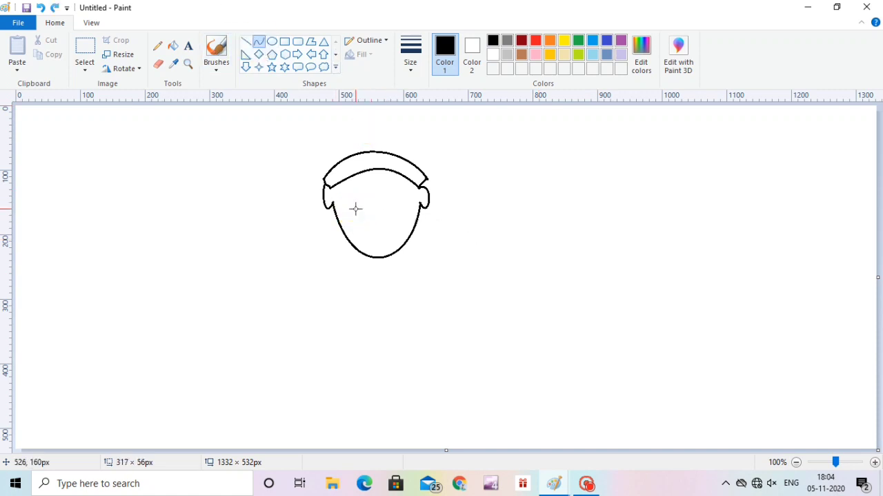
Step: Draw a small almond-shaped left eye on the face with curves in the thinnest line
left_click(400, 71)
left_click(423, 96)
mouse_move(346, 204)
left_mouse_down()
mouse_move(366, 203)
mouse_move(354, 199)
mouse_move(371, 197)
mouse_move(363, 195)
mouse_move(367, 203)
mouse_move(352, 209)
mouse_move(375, 209)
left_mouse_up()
Step: Duplicate the left eye and place the copy level with it on the right side of the face
left_click(85, 51)
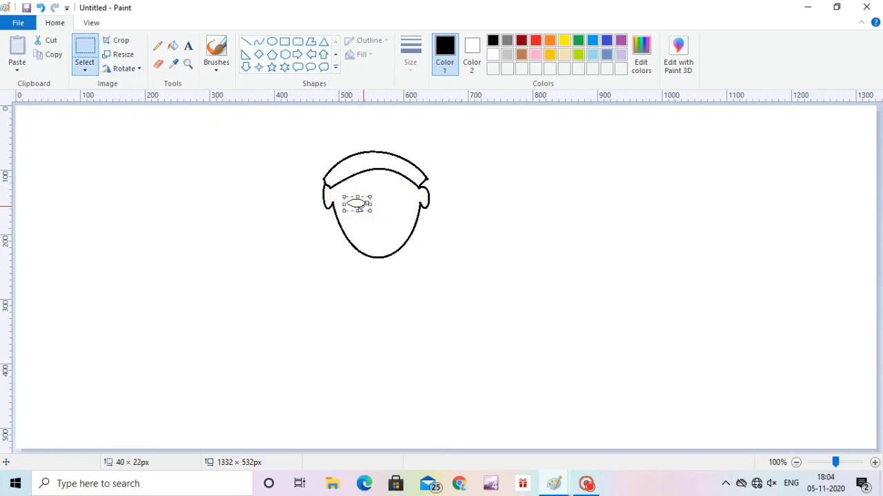
key("ctrl+c")
key("ctrl+v")
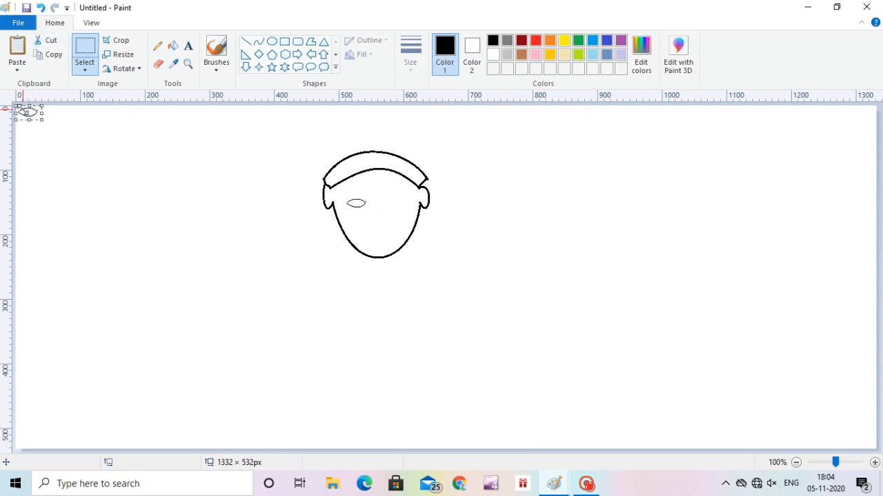
key("Right")
key("Right")
key("Right")
key("Right")
key("Right")
key("Right")
key("Right")
key("Right")
key("Right")
key("Right")
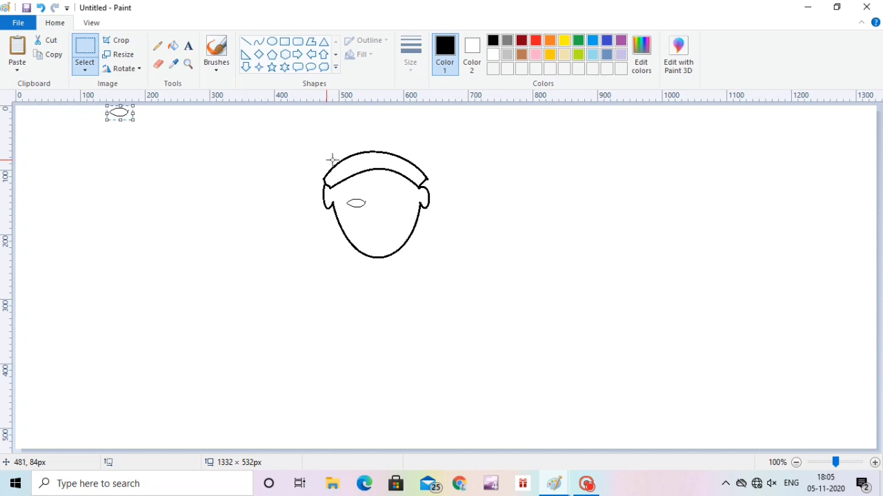
key("Down")
key("Down")
key("Down")
key("Down")
key("Right")
key("Right")
key("Right")
key("Right")
key("Right")
key("Right")
key("Right")
key("Right")
key("Right")
key("Right")
key("Right")
key("Right")
key("Right")
key("Right")
key("Right")
key("Right")
key("Right")
key("Right")
key("Right")
key("Right")
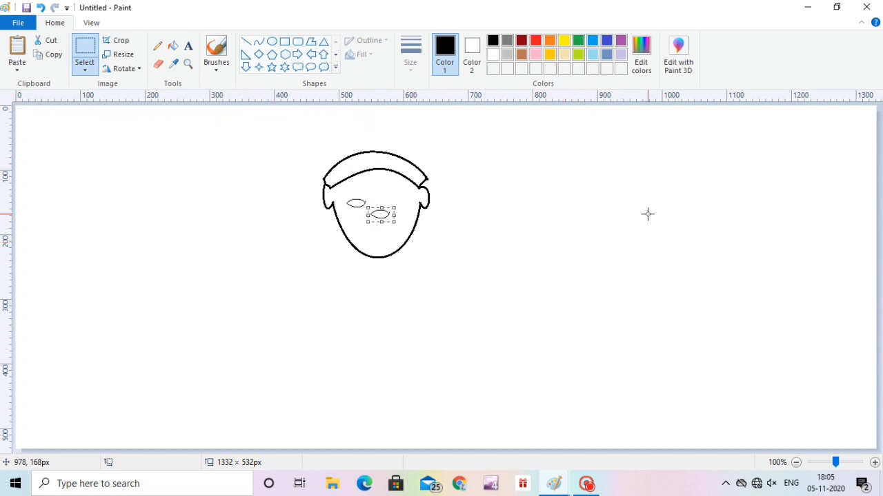
key("Up")
key("Up")
key("Up")
key("Up")
key("Up")
key("Up")
key("Up")
key("Up")
key("Up")
key("Up")
key("Up")
key("Up")
key("Up")
key("Up")
key("Up")
key("Up")
key("Up")
key("Up")
key("Down")
key("Down")
key("Down")
key("Down")
key("Down")
key("Down")
key("Right")
key("Right")
key("Right")
key("Right")
key("Right")
key("Right")
key("Right")
key("Right")
key("Right")
key("Right")
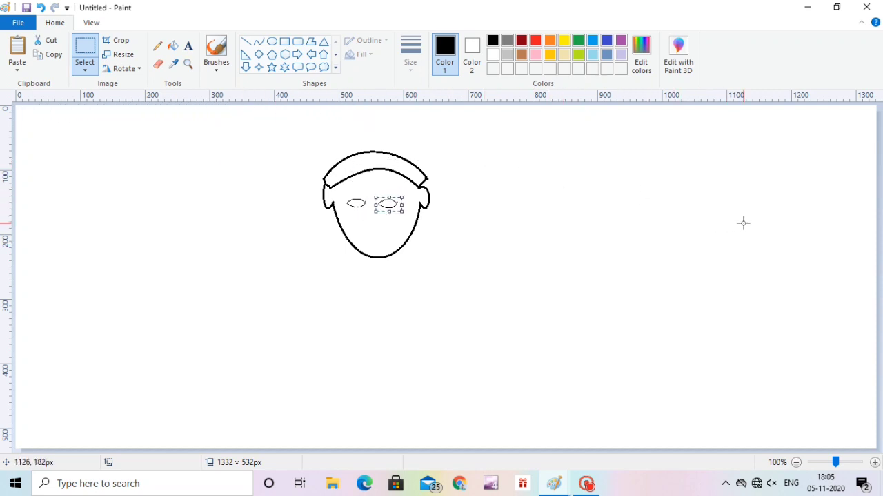
left_click(594, 196)
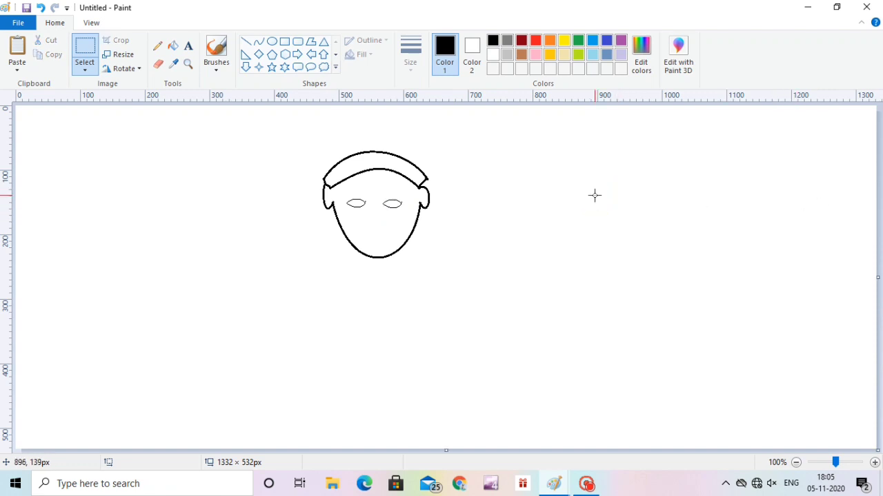
Step: Draw the nose below and between the eyes with thin curves for its base and both sides
left_click(259, 41)
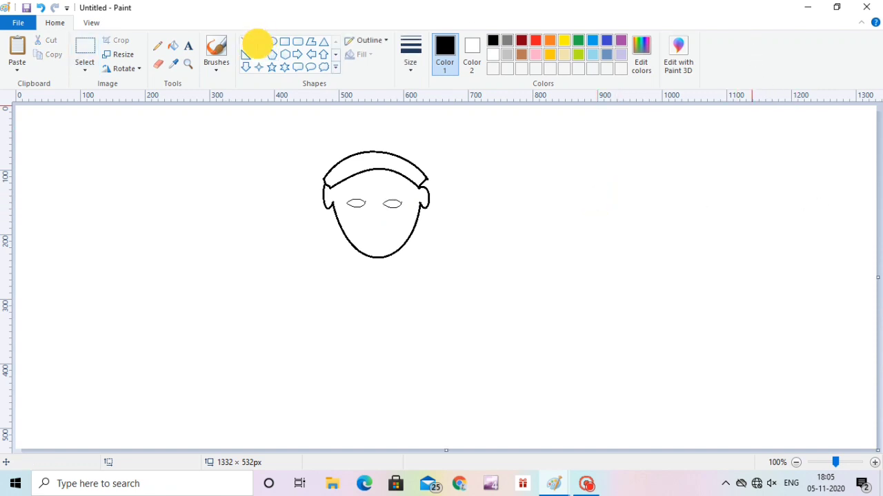
mouse_move(366, 223)
left_mouse_down()
mouse_move(382, 224)
mouse_move(372, 230)
left_mouse_up()
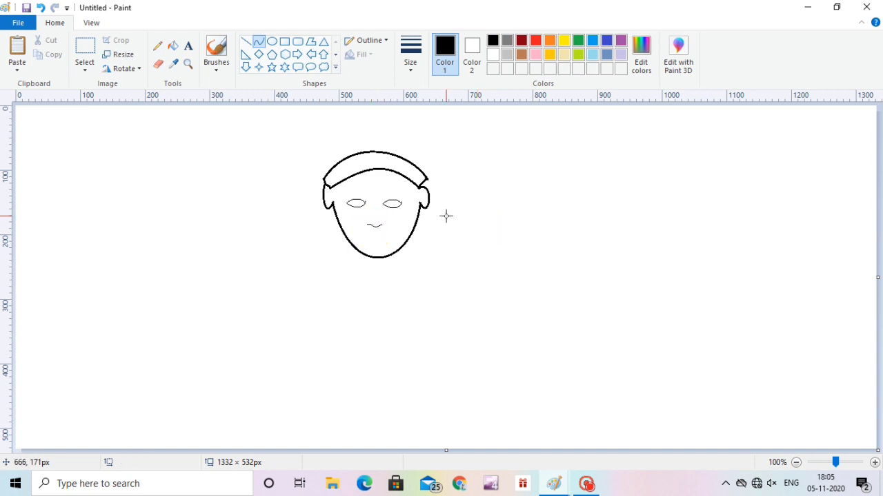
left_click(245, 42)
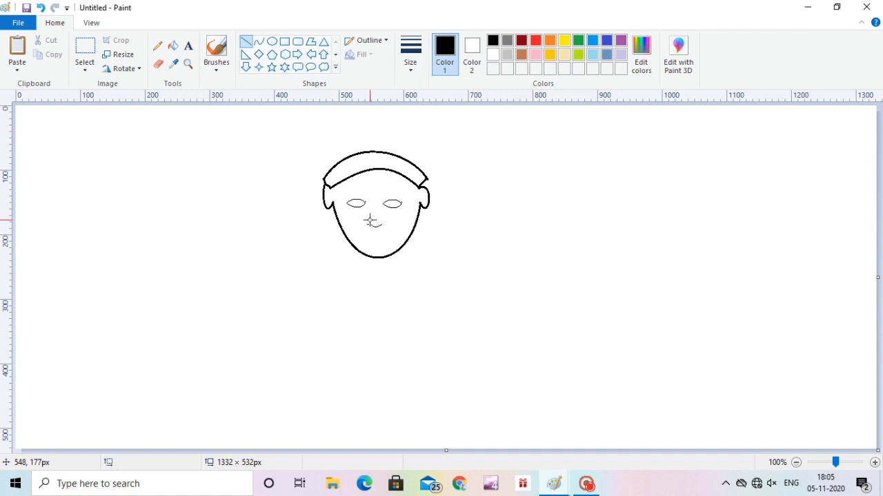
left_click(258, 42)
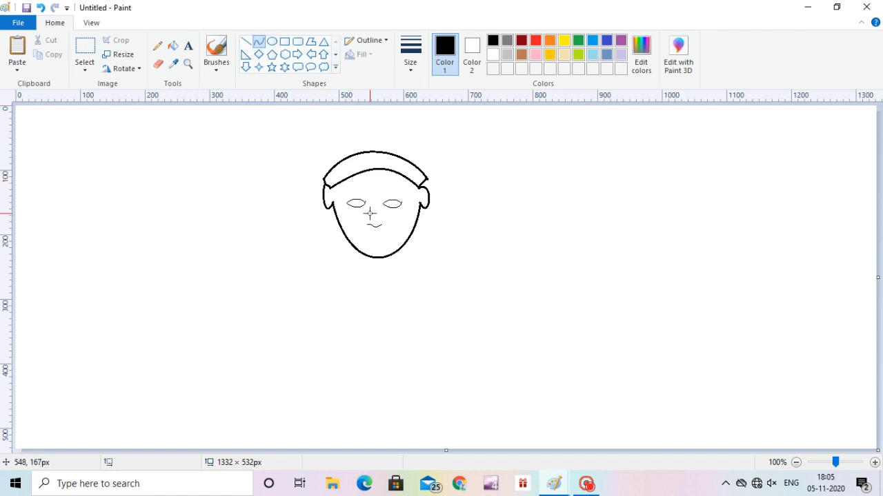
mouse_move(370, 214)
left_mouse_down()
mouse_move(367, 225)
mouse_move(381, 225)
mouse_move(382, 213)
mouse_move(378, 221)
left_mouse_up()
left_click(412, 215)
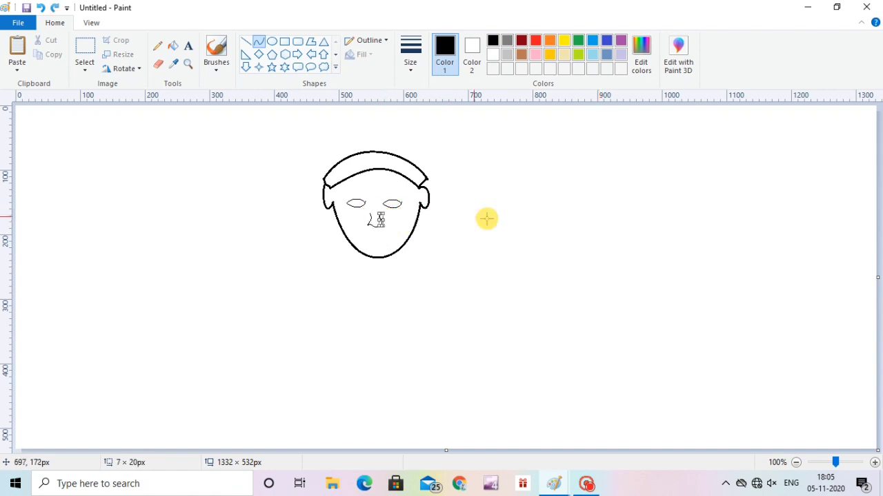
left_click(486, 219)
Step: Try to draw a curved eyebrow above the left eye with the second-thickest line
left_click(158, 64)
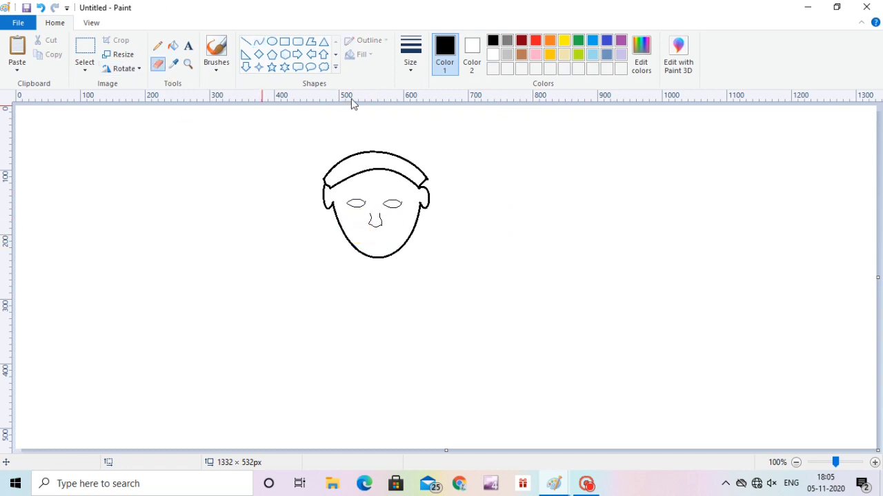
left_click(259, 42)
left_click(410, 52)
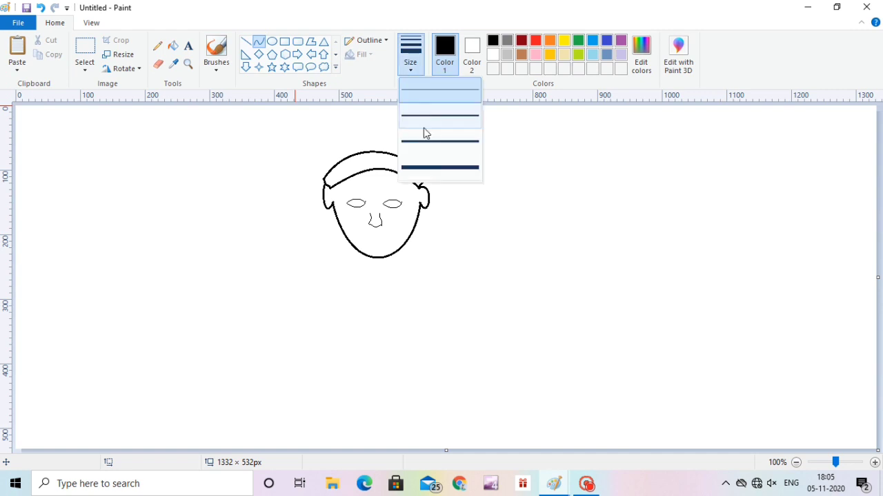
left_click(423, 136)
left_click_drag(339, 197, 368, 192)
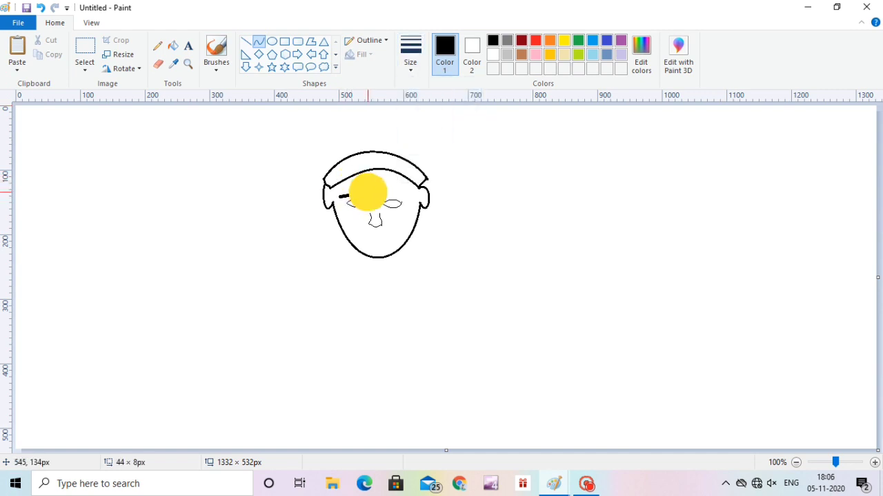
left_click(350, 193)
left_click(354, 195)
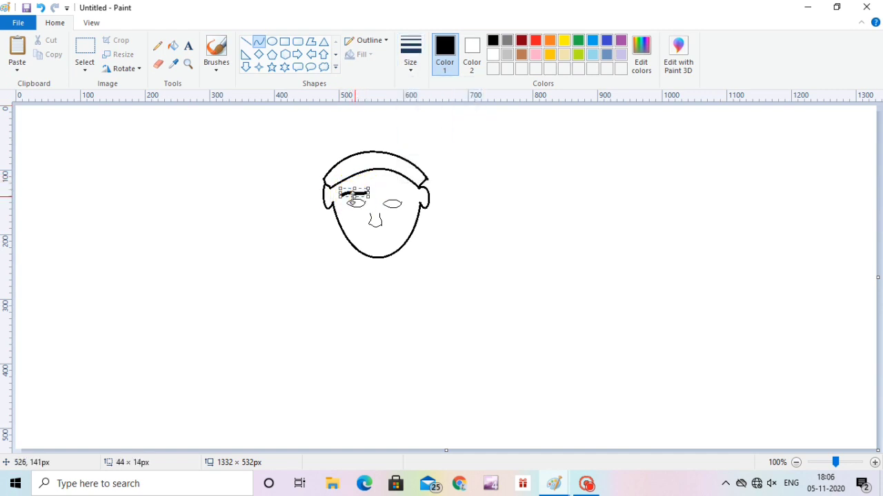
mouse_move(352, 200)
left_mouse_down()
mouse_move(337, 191)
mouse_move(346, 192)
left_mouse_up()
Step: Replace the thick eyebrow with arched eyebrows above both eyes, using the second-thinnest line
left_click(416, 69)
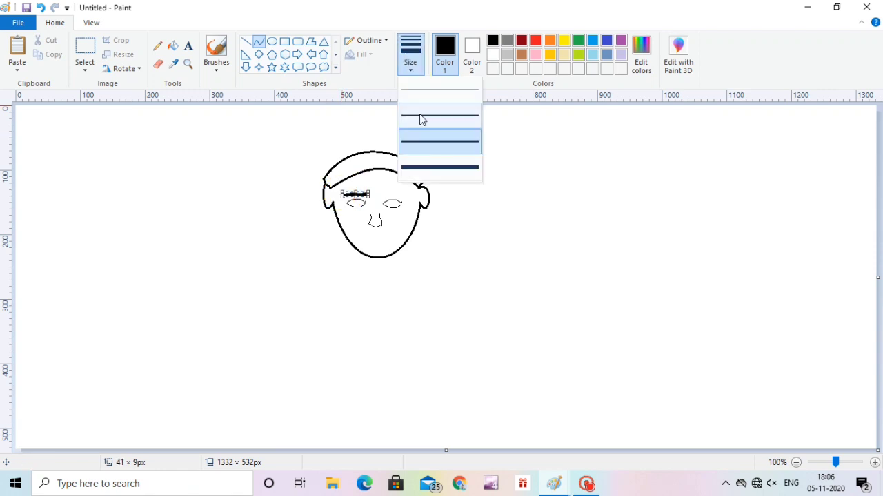
left_click(422, 120)
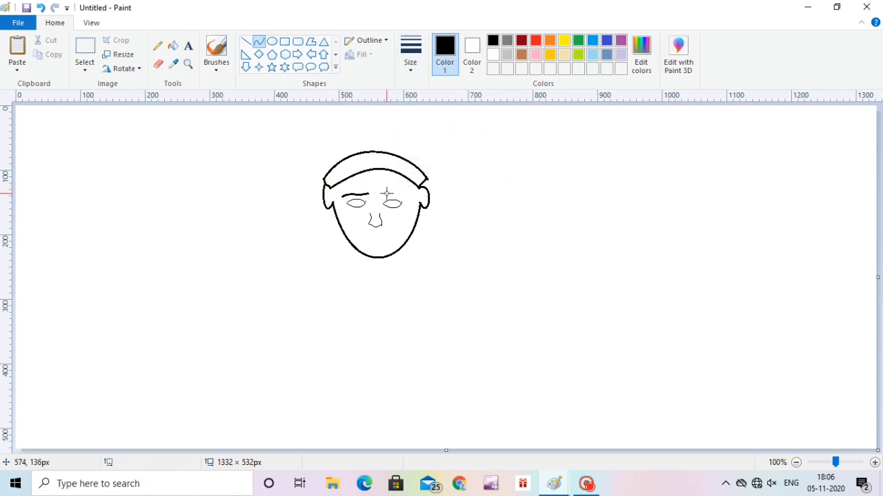
key("ctrl+z")
left_click_drag(343, 199, 402, 196)
left_click(495, 192)
left_click_drag(392, 196, 391, 192)
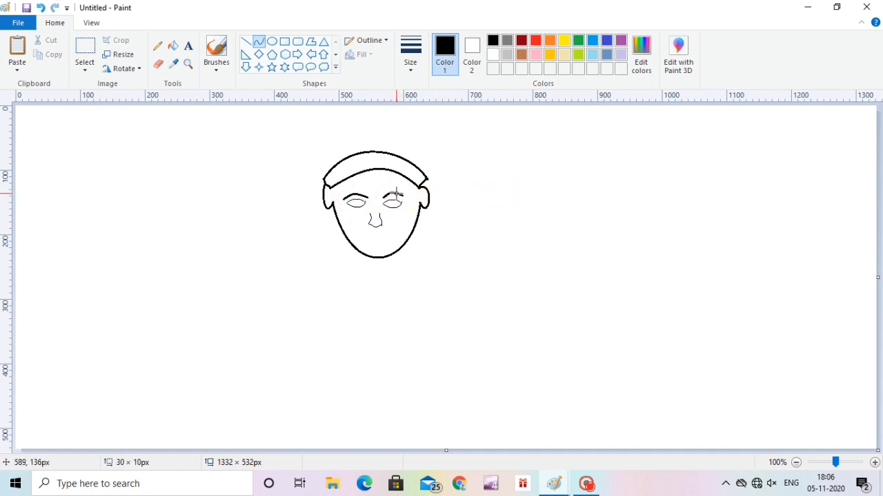
left_click(397, 193)
left_click(506, 195)
Step: Draw oval irises inside both eyes and a smaller oval pupil in the left one
left_click(272, 42)
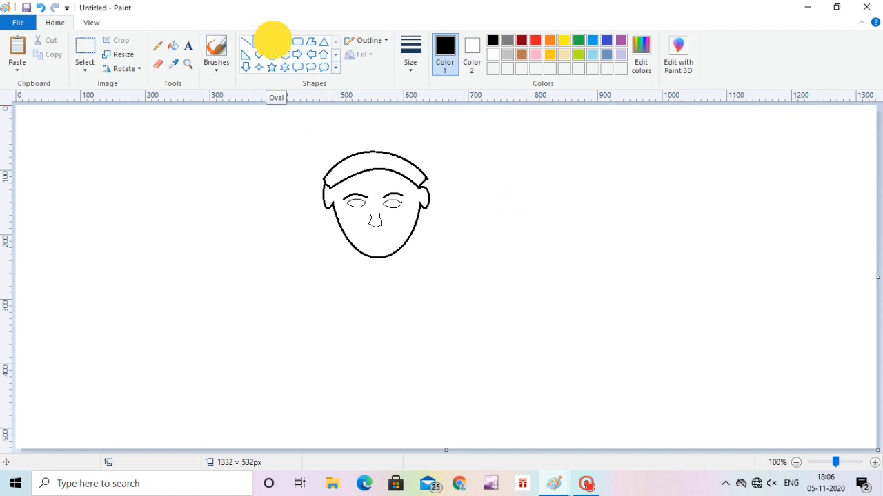
mouse_move(354, 200)
left_mouse_down()
mouse_move(364, 210)
mouse_move(397, 207)
left_mouse_up()
left_click(493, 218)
left_click(502, 200)
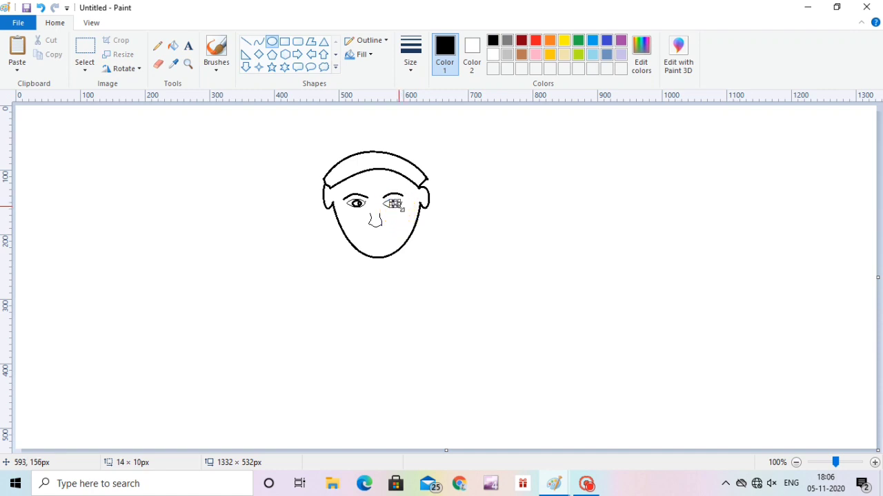
left_click(444, 202)
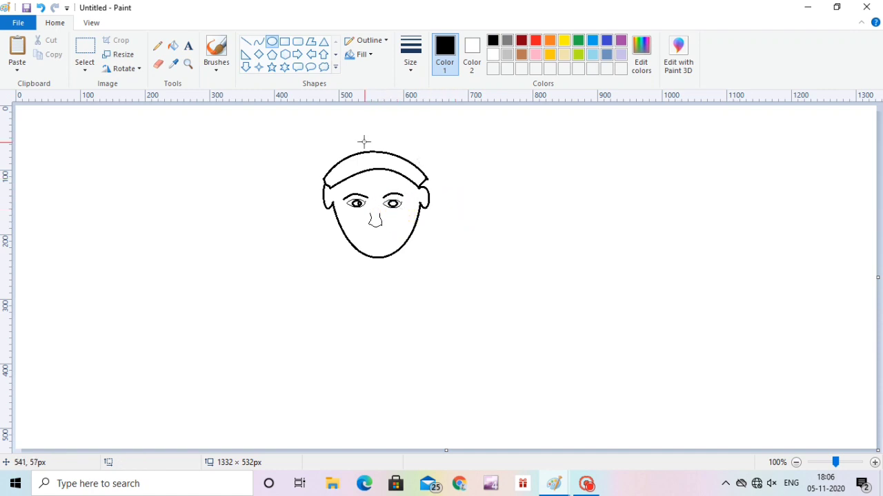
Step: Try to add a thin oval pupil to the right eye and fill the irises with black
left_click(410, 65)
left_click(423, 96)
left_click_drag(392, 201, 393, 203)
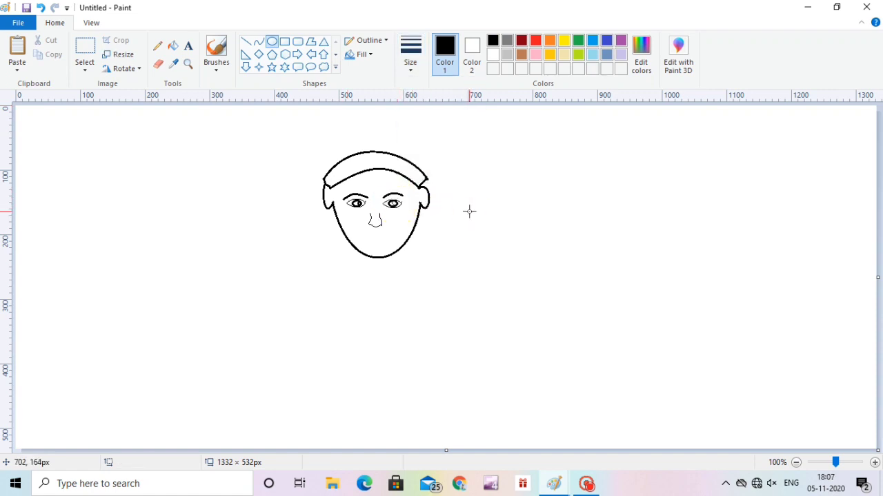
left_click(173, 46)
left_click(354, 202)
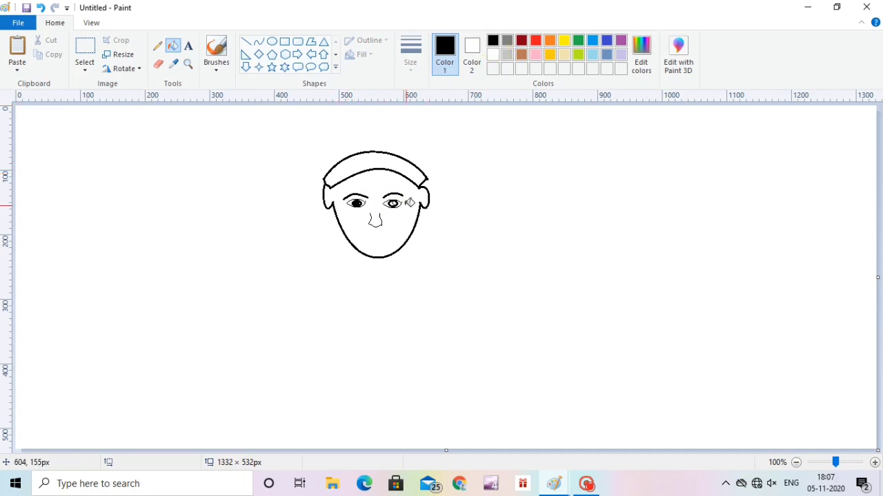
left_click(390, 202)
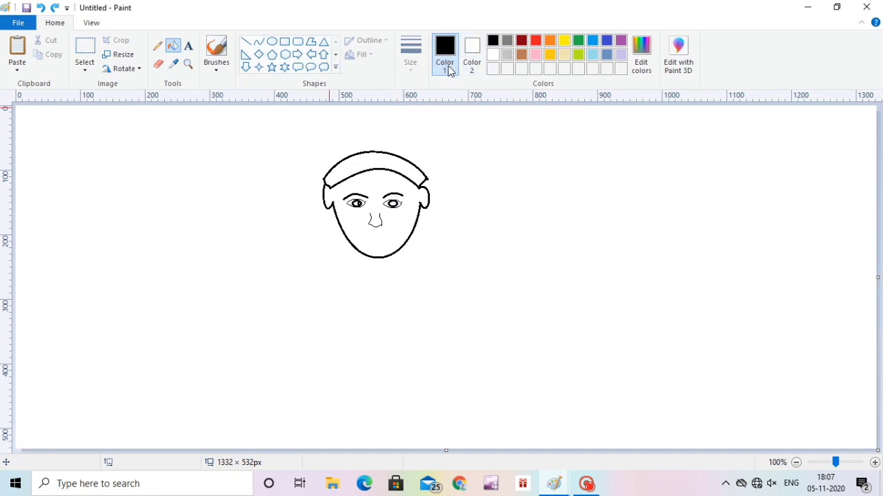
Step: Draw a small oval pupil inside the right eye's iris with the second-thickest line
left_click(271, 41)
left_click(414, 60)
left_click(434, 148)
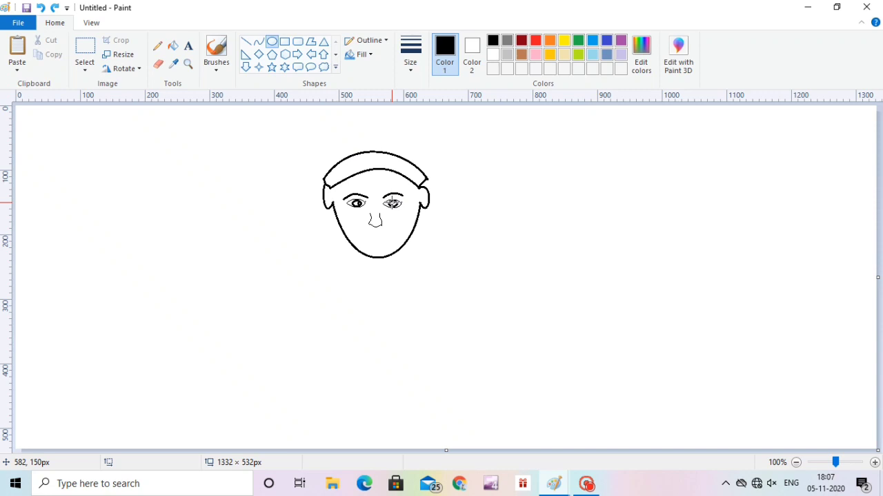
left_click_drag(392, 203, 397, 207)
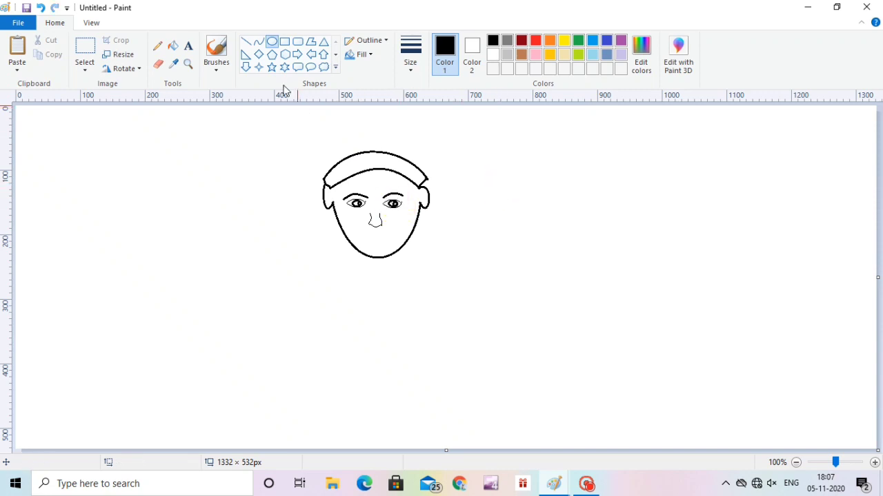
Step: Fill the irises of both eyes with black
left_click(175, 47)
left_click(391, 201)
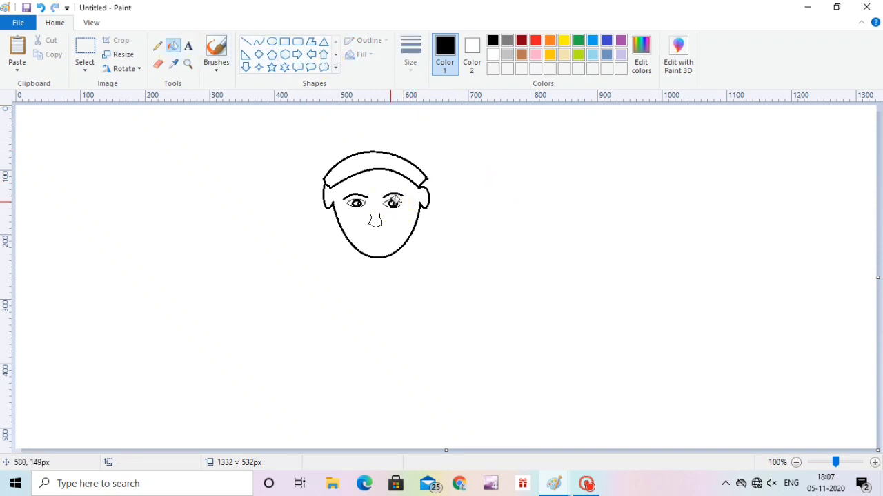
left_click(393, 201)
left_click(357, 203)
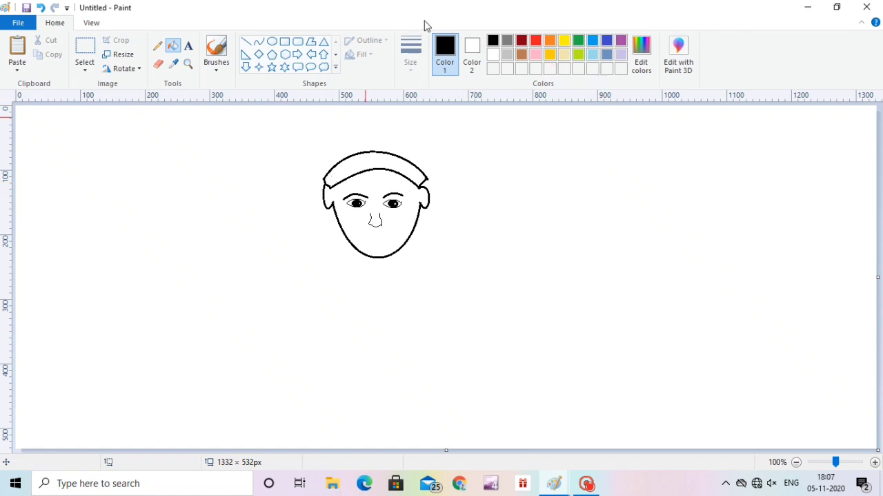
Step: Draw inner-ear curves in both ears with the thinnest line and add a short straight line inside the right ear
left_click(258, 42)
left_click(410, 55)
left_click(430, 91)
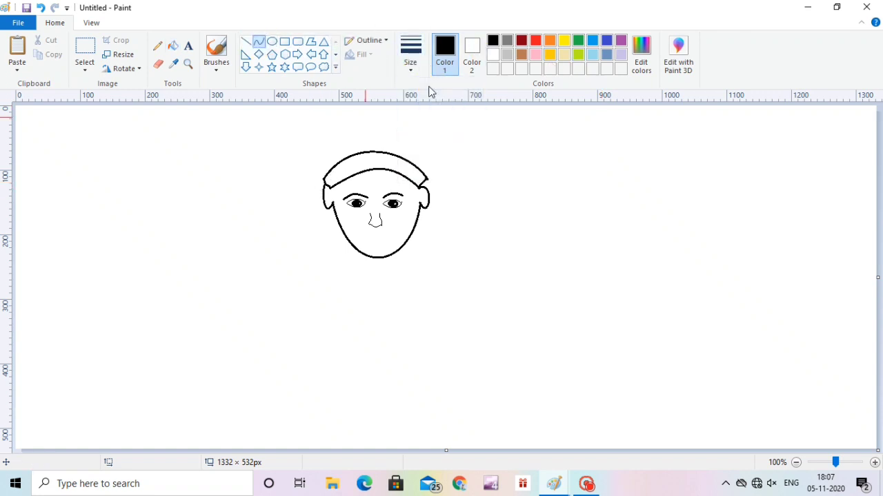
mouse_move(421, 194)
left_mouse_down()
mouse_move(425, 205)
mouse_move(433, 185)
mouse_move(427, 204)
left_mouse_up()
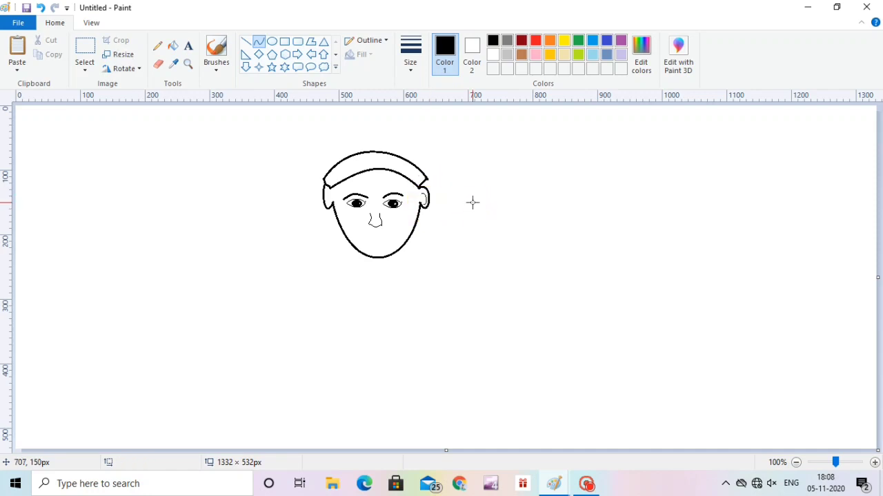
mouse_move(324, 195)
left_mouse_down()
mouse_move(325, 206)
mouse_move(332, 200)
mouse_move(322, 204)
mouse_move(331, 200)
left_mouse_up()
left_click(246, 42)
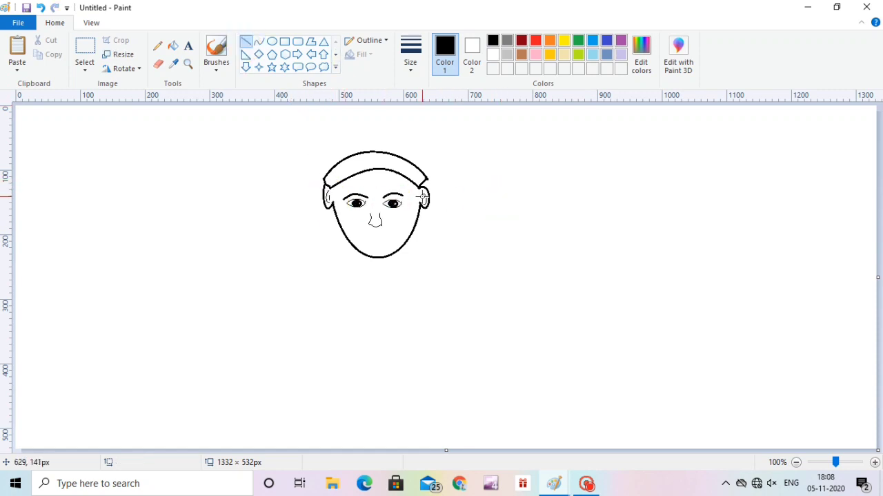
left_click_drag(423, 197, 422, 203)
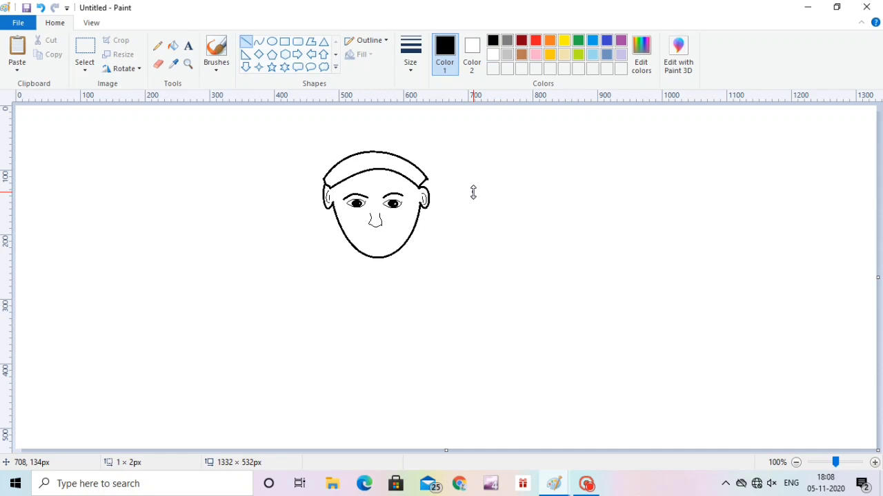
left_click(415, 205)
Step: Draw short, thin straight eyelashes above both eyes, between the eyelids and eyebrows
left_click_drag(400, 199, 397, 202)
left_click(423, 197)
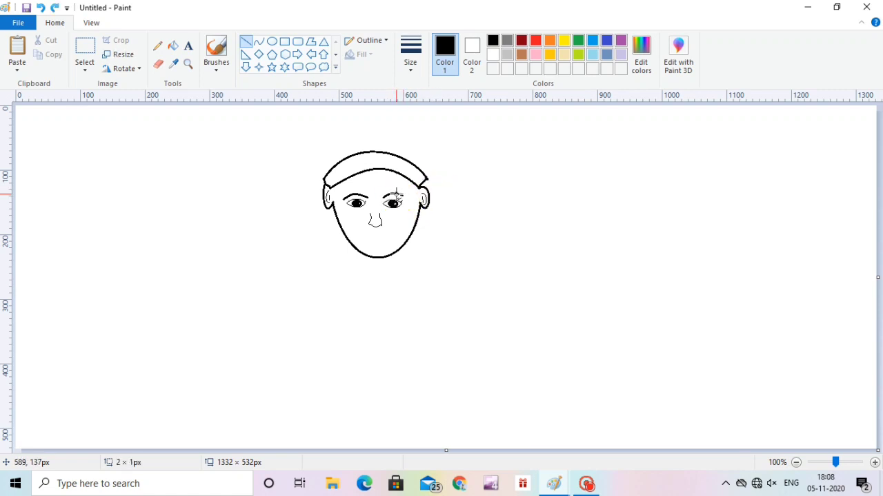
left_click_drag(393, 200, 351, 197)
left_click(415, 190)
left_click(422, 192)
left_click(401, 192)
left_click(374, 183)
left_click(387, 197)
left_click(380, 181)
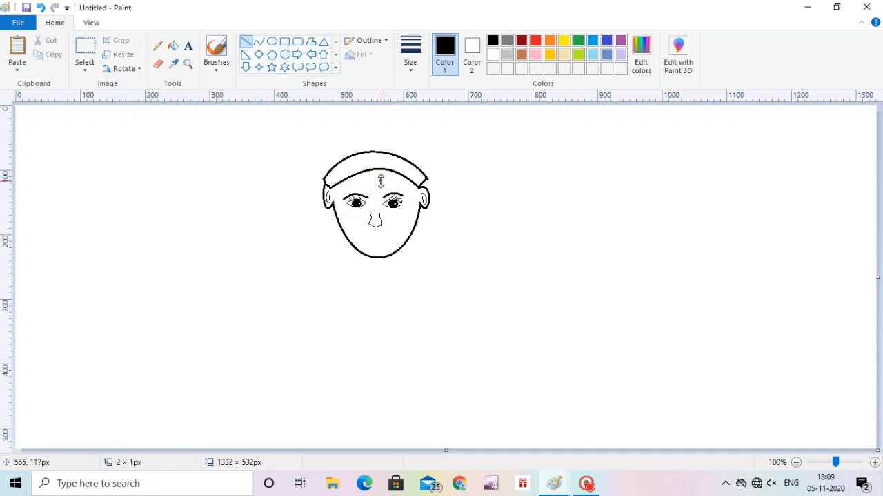
Step: Draw a mouth below the nose from thin curves, with a double-arched upper lip and a rounded lower lip
left_click(259, 42)
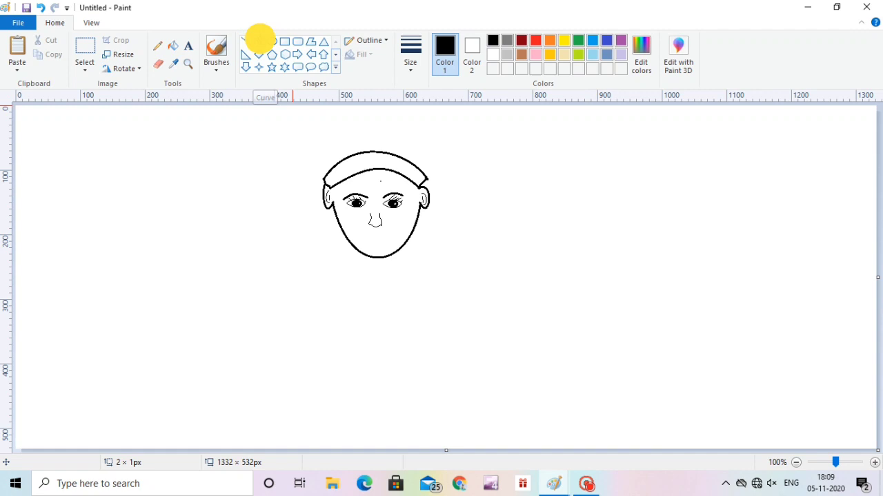
mouse_move(367, 237)
left_mouse_down()
mouse_move(378, 237)
mouse_move(369, 235)
left_mouse_up()
left_click(375, 236)
left_click(397, 230)
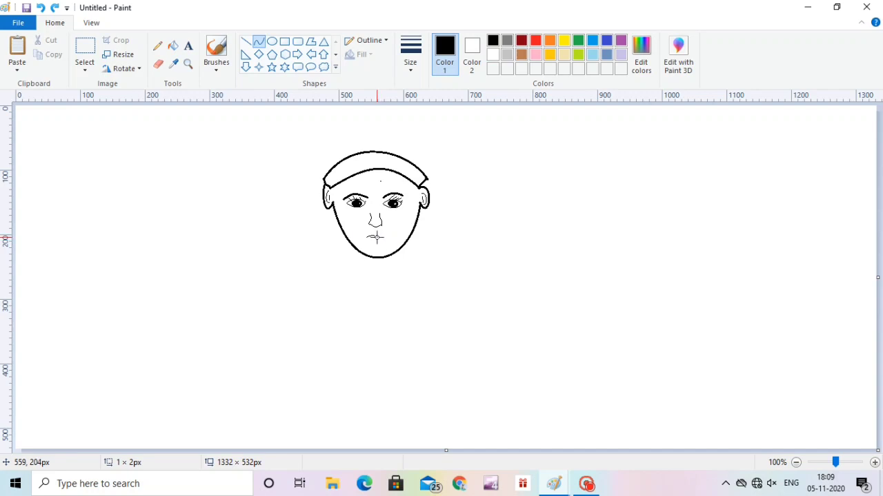
left_click_drag(377, 238, 399, 234)
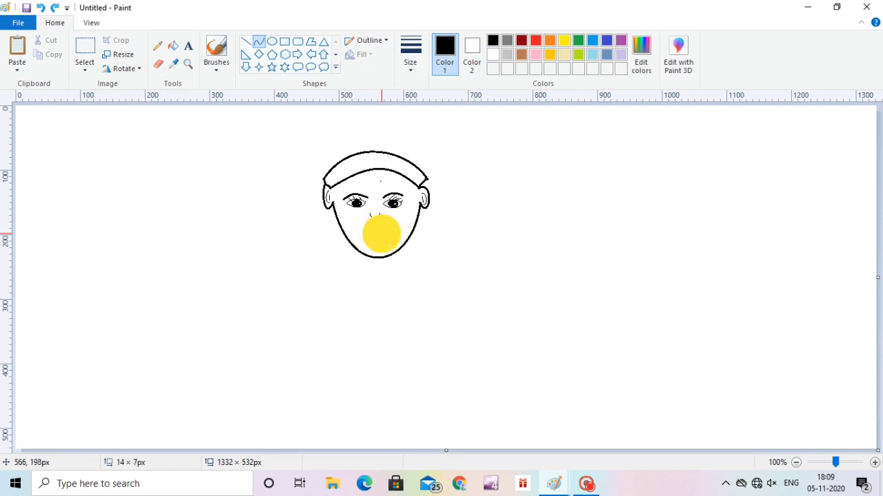
left_click_drag(382, 233, 383, 236)
left_click_drag(426, 230, 427, 231)
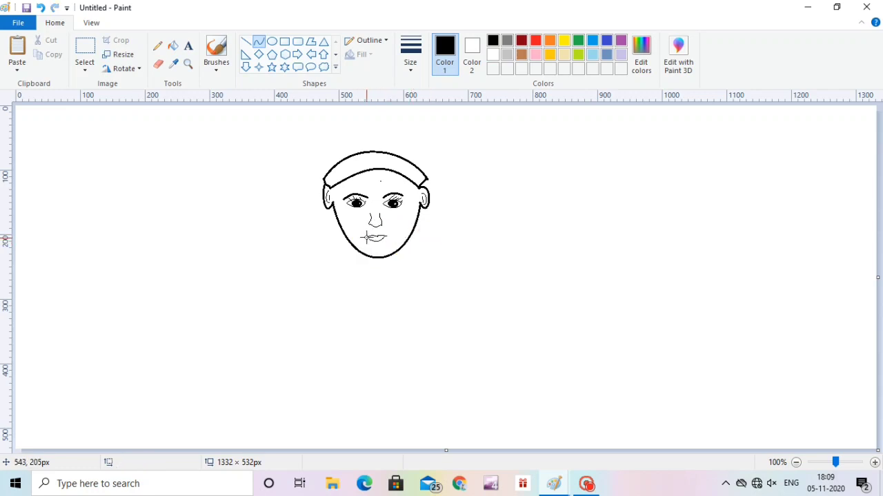
left_click_drag(366, 238, 387, 237)
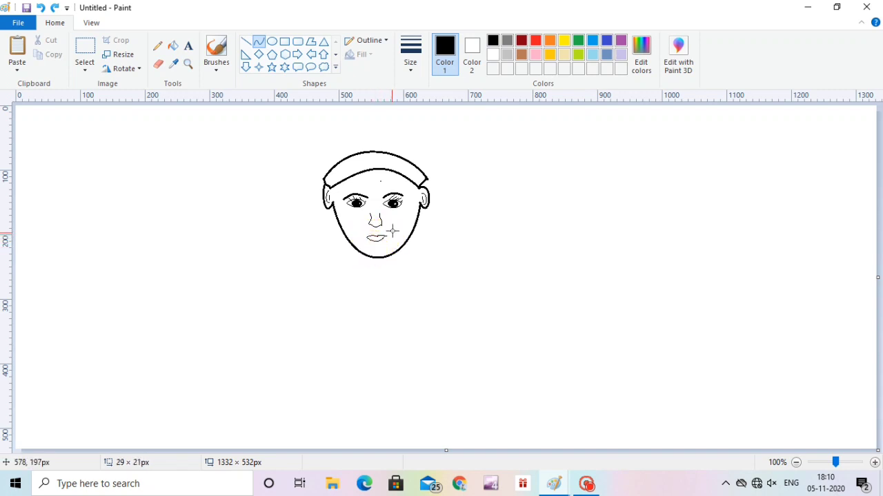
mouse_move(365, 245)
left_mouse_down()
mouse_move(382, 238)
mouse_move(373, 239)
mouse_move(381, 246)
left_mouse_up()
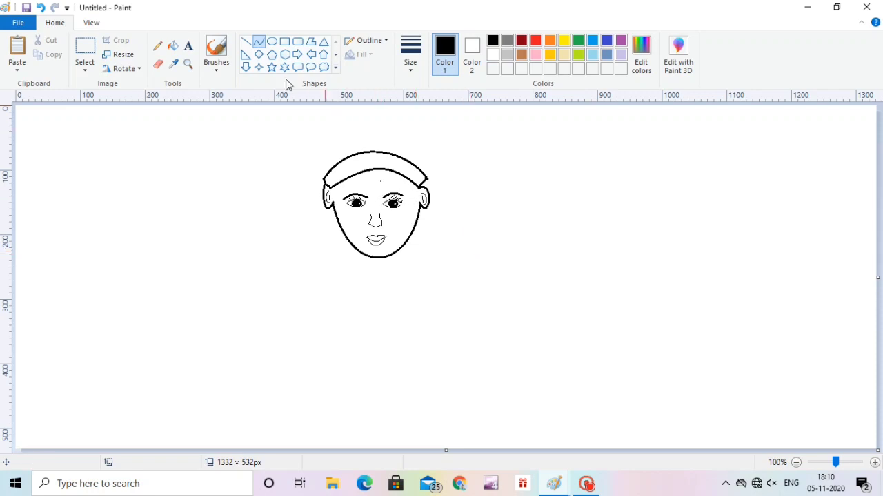
Step: Try to paint black hair strokes inside the headband with a brush
left_click(257, 41)
left_click(217, 69)
left_click(307, 131)
left_click(357, 169)
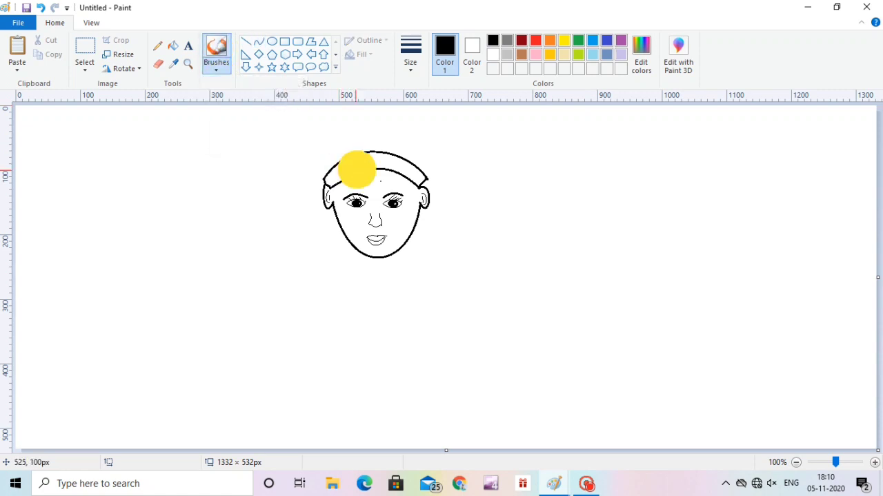
left_click(216, 69)
left_click(295, 113)
left_click(353, 166)
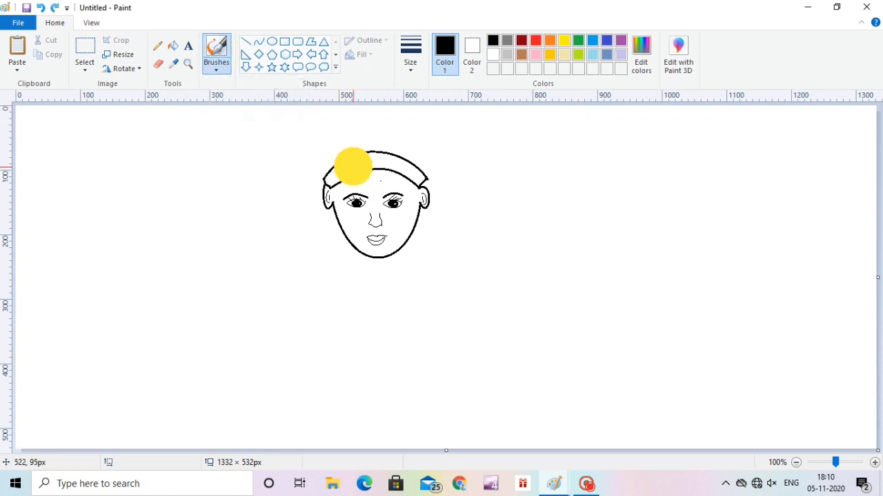
left_click_drag(357, 167, 343, 170)
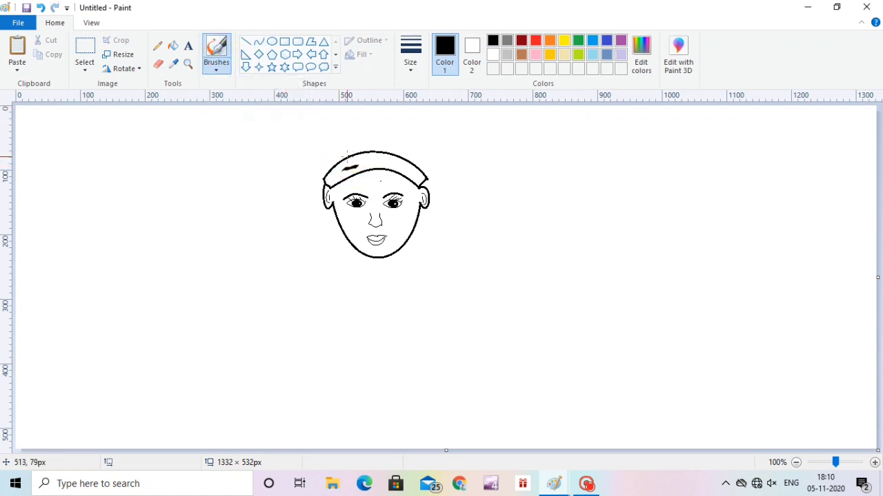
Step: Erase the headband's lower edge and the stray dot on the forehead
left_click(157, 46)
left_click(158, 63)
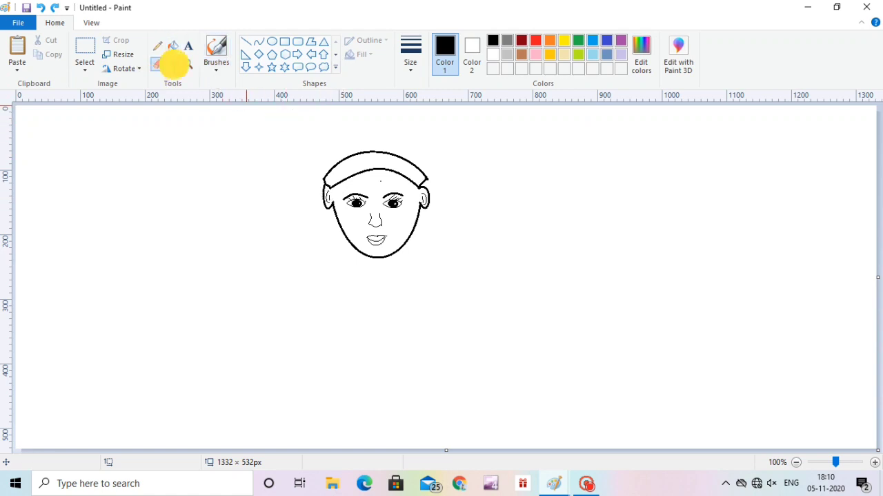
mouse_move(337, 187)
left_mouse_down()
mouse_move(384, 167)
mouse_move(339, 179)
mouse_move(386, 184)
mouse_move(339, 179)
mouse_move(381, 180)
mouse_move(395, 169)
mouse_move(414, 186)
mouse_move(383, 169)
left_mouse_up()
left_click(259, 44)
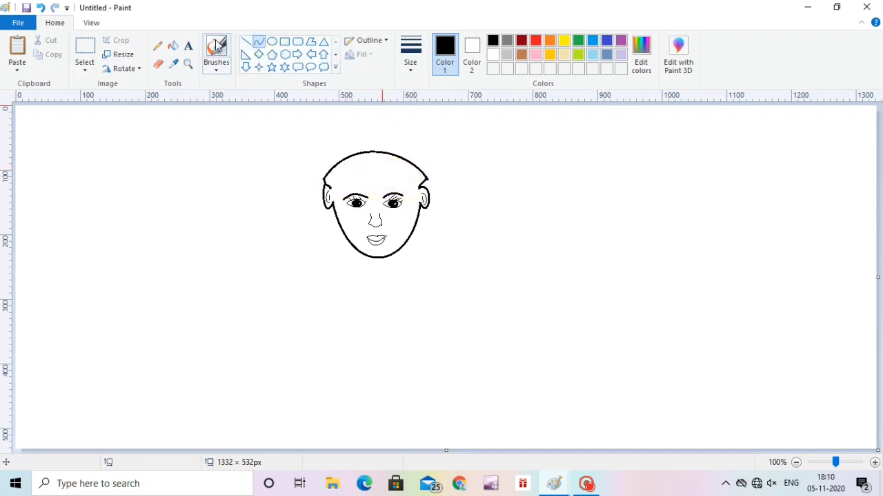
Step: Draw a jagged freehand hairline across the forehead with the Pencil and fill the area above it with black
left_click(158, 47)
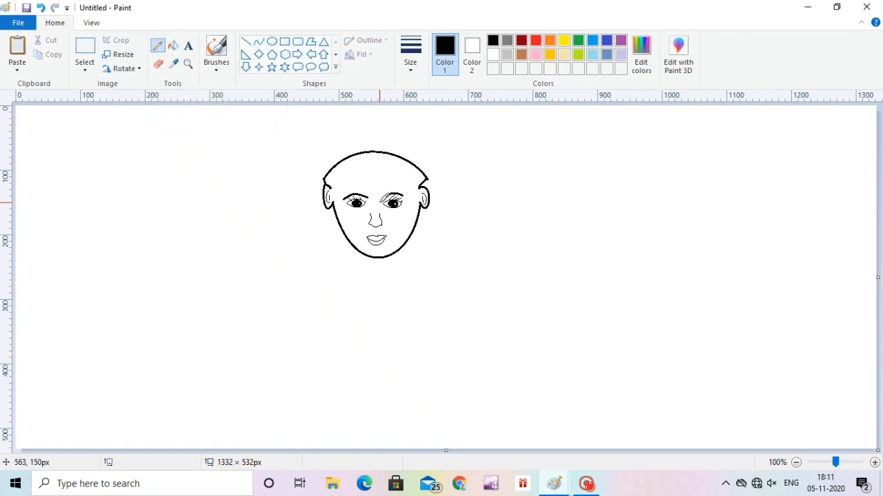
mouse_move(331, 189)
left_mouse_down()
mouse_move(352, 173)
mouse_move(390, 170)
mouse_move(412, 184)
left_mouse_up()
key("ctrl+z")
mouse_move(330, 186)
left_mouse_down()
mouse_move(355, 171)
mouse_move(420, 189)
mouse_move(427, 181)
left_mouse_up()
left_click(174, 47)
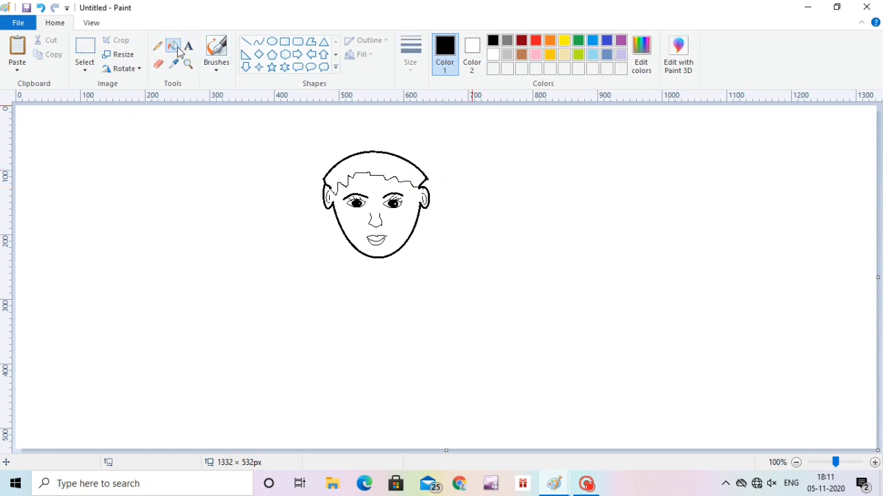
left_click(377, 166)
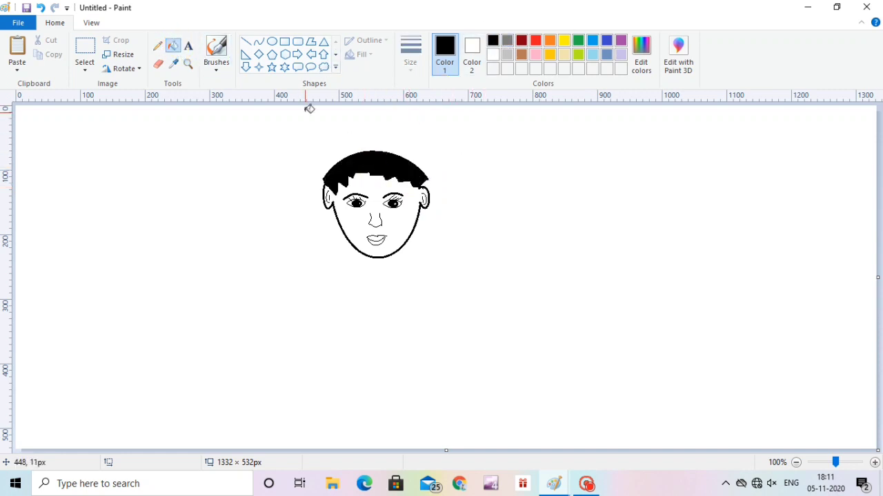
Step: Try to thicken the top of the hair with wide black brush strokes
left_click(258, 41)
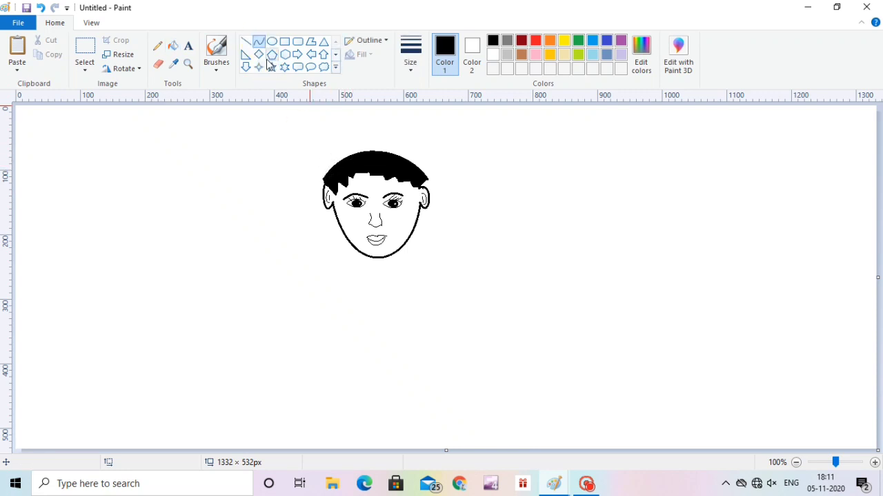
left_click(216, 62)
left_click(250, 117)
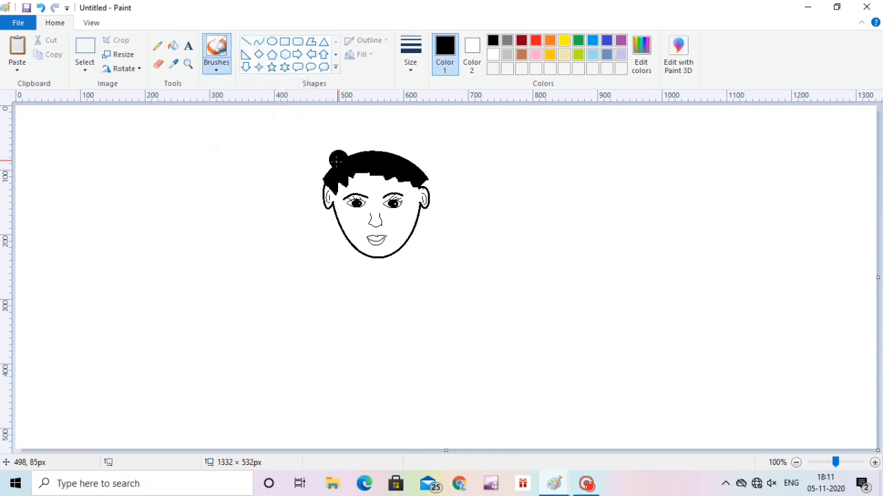
mouse_move(331, 169)
left_mouse_down()
mouse_move(372, 151)
mouse_move(398, 158)
left_mouse_up()
key("ctrl+z")
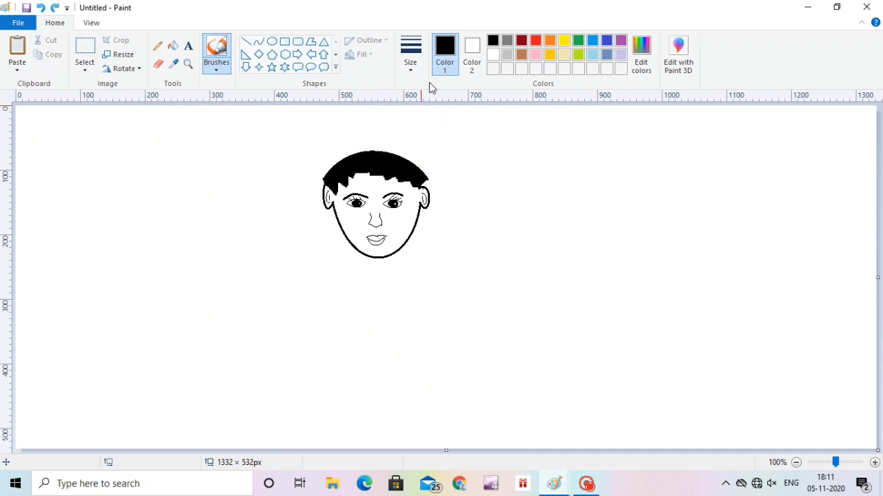
left_click_drag(338, 168, 387, 160)
key("ctrl+z")
Step: Try to extend the hair beyond the head's upper outline with a different brush
left_click(447, 48)
left_click(216, 65)
left_click(242, 88)
mouse_move(304, 151)
left_mouse_down()
mouse_move(320, 149)
mouse_move(324, 168)
mouse_move(338, 157)
mouse_move(407, 157)
mouse_move(338, 158)
mouse_move(327, 177)
mouse_move(318, 175)
mouse_move(329, 162)
mouse_move(324, 179)
left_mouse_up()
key("ctrl+z")
key("ctrl+z")
key("ctrl+z")
key("ctrl+y")
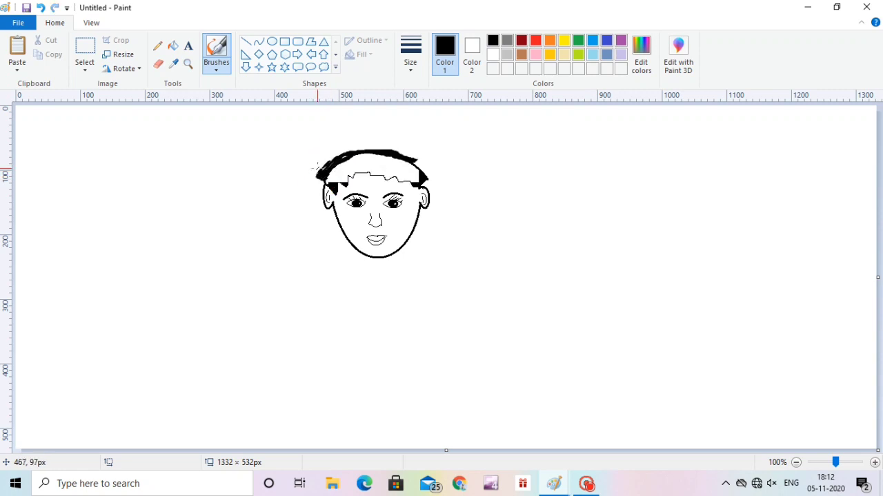
key("ctrl+z")
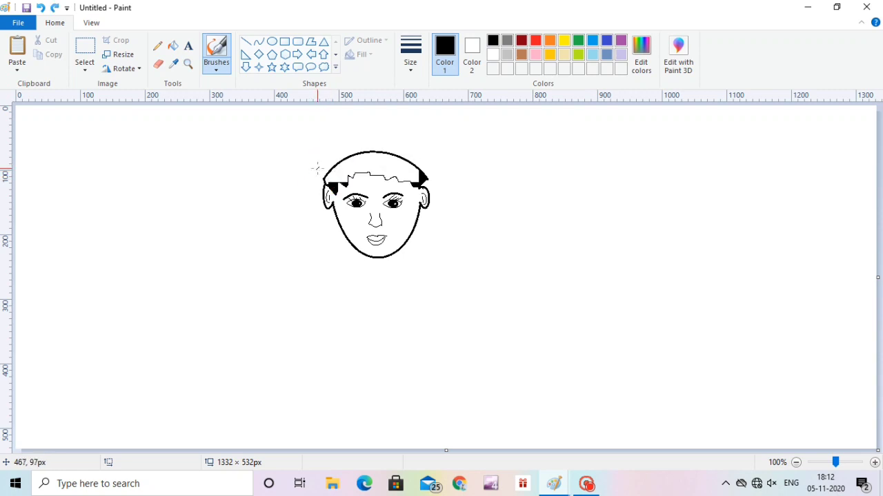
Step: Fill the empty hair area with black and brush a thicker, fuller edge around the hair's top and sides
left_click(173, 45)
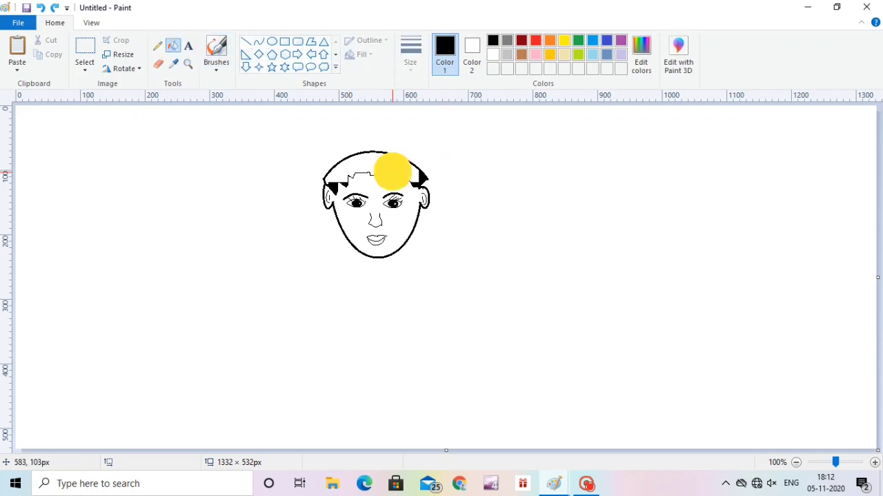
left_click(392, 171)
left_click(214, 48)
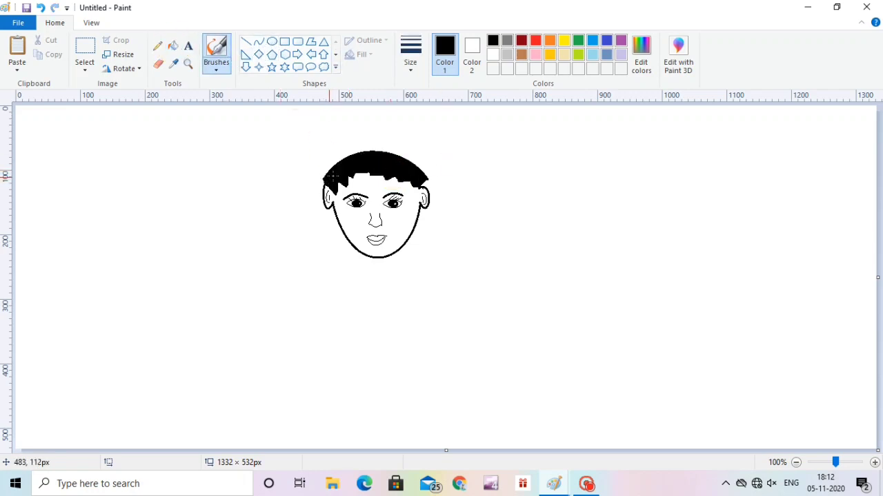
mouse_move(317, 181)
left_mouse_down()
mouse_move(327, 158)
mouse_move(353, 149)
mouse_move(338, 150)
mouse_move(325, 169)
mouse_move(350, 157)
mouse_move(324, 173)
mouse_move(336, 151)
mouse_move(345, 162)
left_mouse_up()
key("ctrl+z")
mouse_move(417, 172)
left_mouse_down()
mouse_move(399, 154)
mouse_move(363, 146)
mouse_move(418, 156)
mouse_move(429, 181)
mouse_move(418, 185)
mouse_move(416, 164)
mouse_move(404, 154)
mouse_move(358, 148)
mouse_move(414, 158)
mouse_move(427, 175)
mouse_move(421, 183)
mouse_move(400, 153)
mouse_move(355, 148)
mouse_move(327, 177)
left_mouse_up()
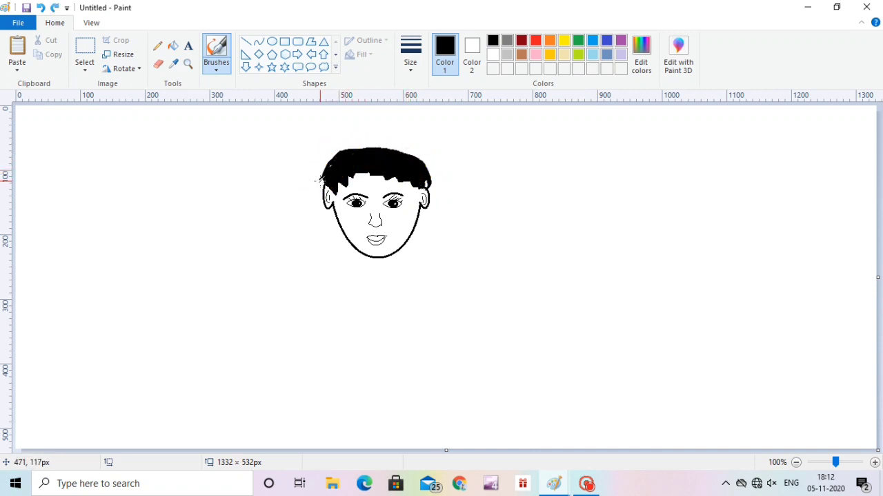
mouse_move(342, 147)
left_mouse_down()
mouse_move(412, 154)
mouse_move(423, 173)
mouse_move(412, 174)
mouse_move(416, 164)
mouse_move(359, 155)
mouse_move(342, 159)
mouse_move(327, 181)
left_mouse_up()
left_click(327, 182)
Step: Draw the ponytail's outer edge with the thinnest line, arching out from the hair's left side and down to chin level
left_click(259, 43)
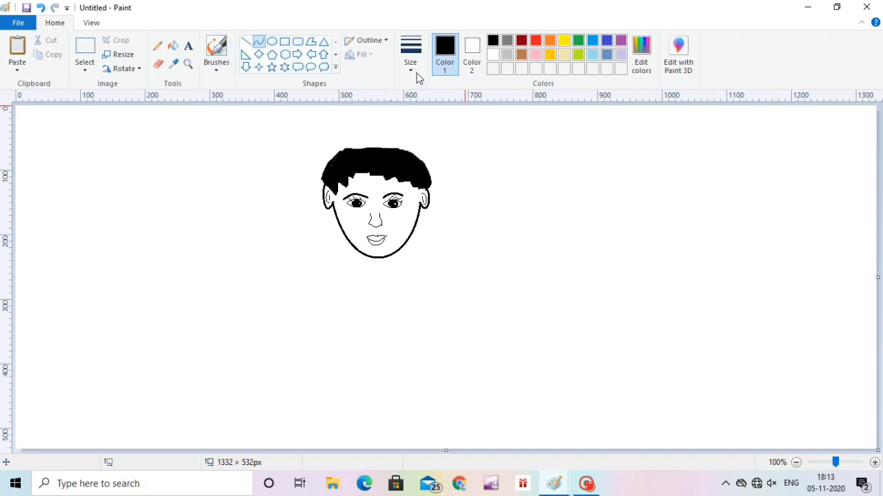
left_click(410, 55)
left_click(422, 92)
left_click_drag(327, 160, 289, 260)
key("ctrl+z")
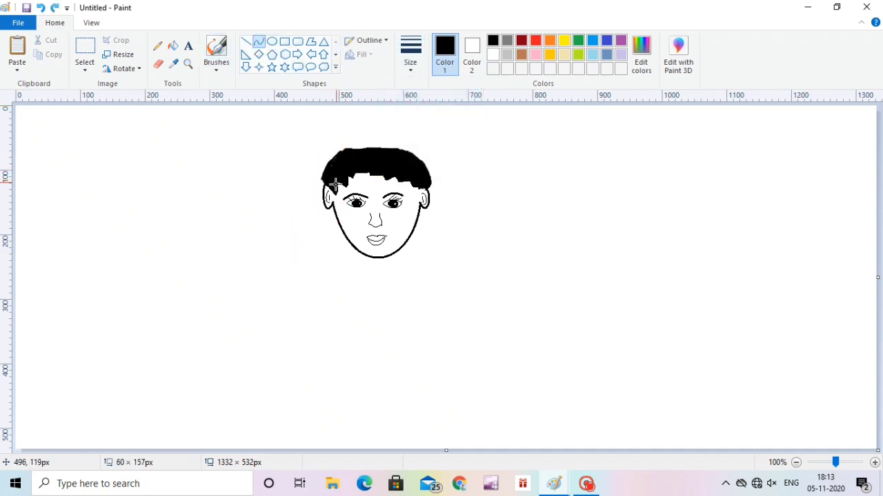
left_click_drag(327, 170, 276, 252)
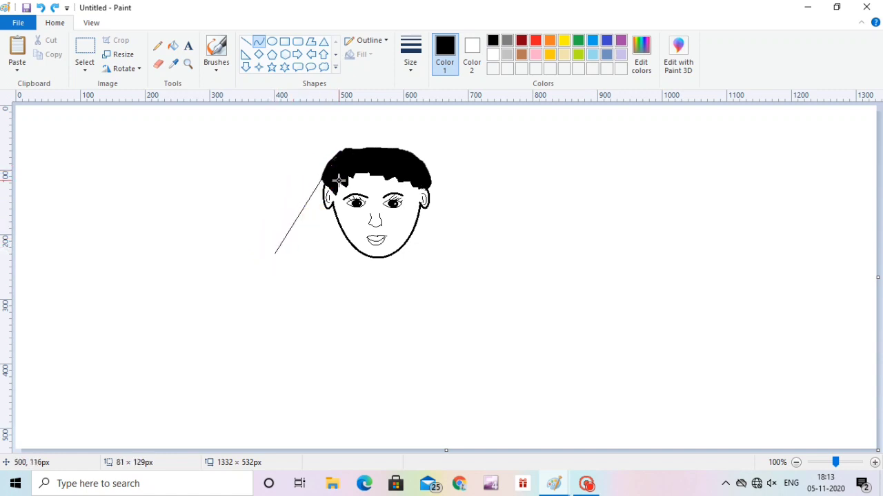
left_click_drag(298, 149, 331, 276)
left_click(550, 235)
Step: Draw the ponytail's inner edge as a thin curve from the hair to the tip, closing the shape
left_click_drag(324, 188, 276, 254)
left_click_drag(314, 200, 312, 231)
left_click(311, 230)
left_click_drag(329, 170, 299, 228)
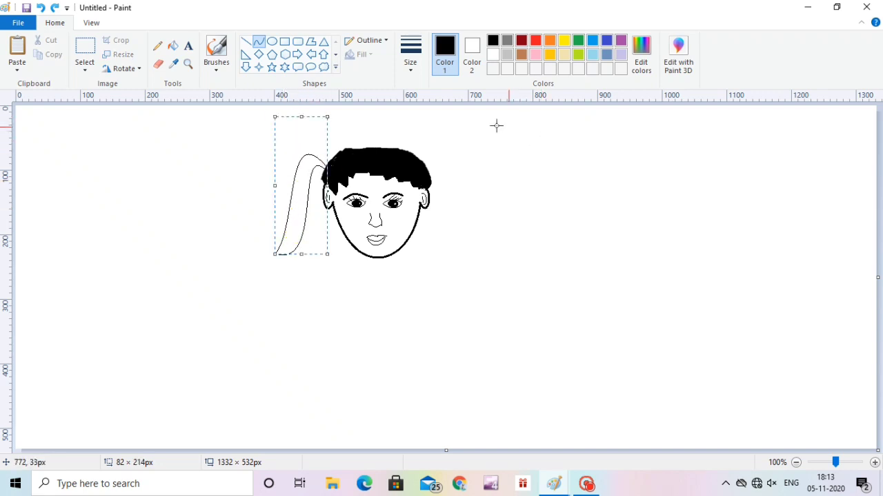
left_click(489, 167)
Step: Fill the outlined ponytail with black and brush its outer edge and tip to make them fuller
left_click(172, 46)
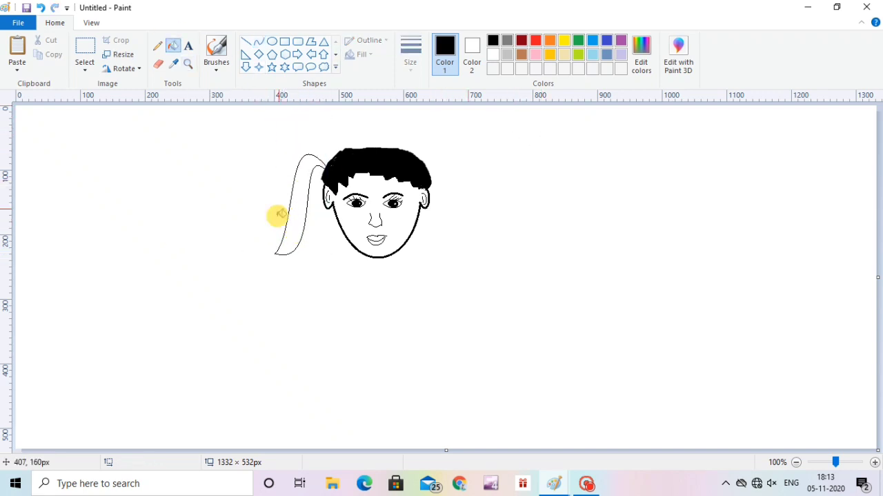
left_click(290, 217)
left_click(216, 48)
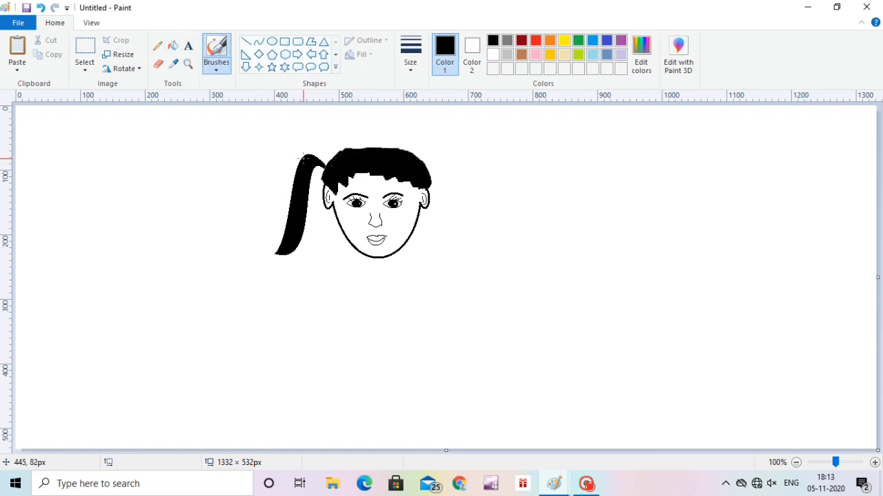
mouse_move(302, 158)
left_mouse_down()
mouse_move(273, 258)
mouse_move(261, 268)
mouse_move(281, 252)
mouse_move(275, 264)
mouse_move(301, 158)
mouse_move(277, 252)
left_mouse_up()
key("ctrl+z")
mouse_move(302, 166)
left_mouse_down()
mouse_move(283, 246)
mouse_move(269, 259)
mouse_move(282, 240)
mouse_move(297, 163)
mouse_move(282, 220)
mouse_move(297, 165)
mouse_move(325, 170)
mouse_move(325, 151)
mouse_move(321, 162)
mouse_move(315, 147)
mouse_move(253, 221)
left_mouse_up()
Step: Outline the ponytail with a free-form selection and turn on transparent selection
left_click(86, 55)
left_click(85, 67)
left_click(111, 113)
mouse_move(324, 252)
left_mouse_down()
mouse_move(314, 198)
mouse_move(324, 162)
left_mouse_up()
left_click(84, 69)
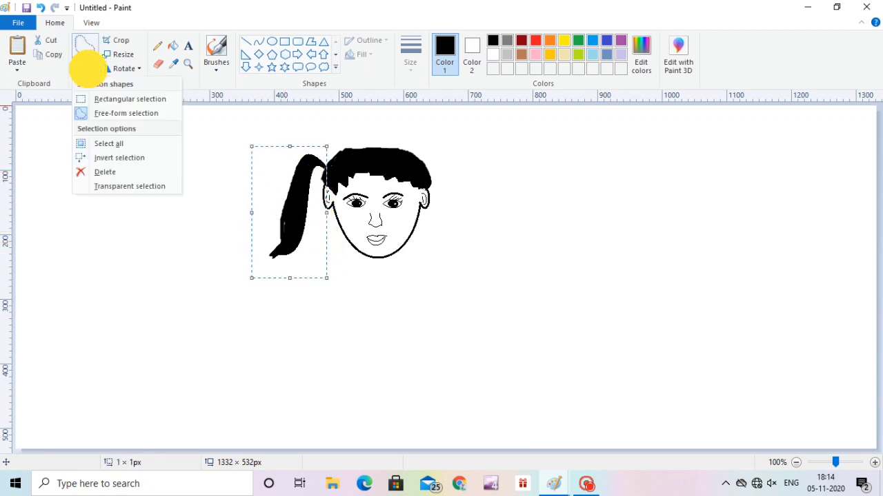
left_click(107, 186)
right_click(266, 179)
left_click(288, 228)
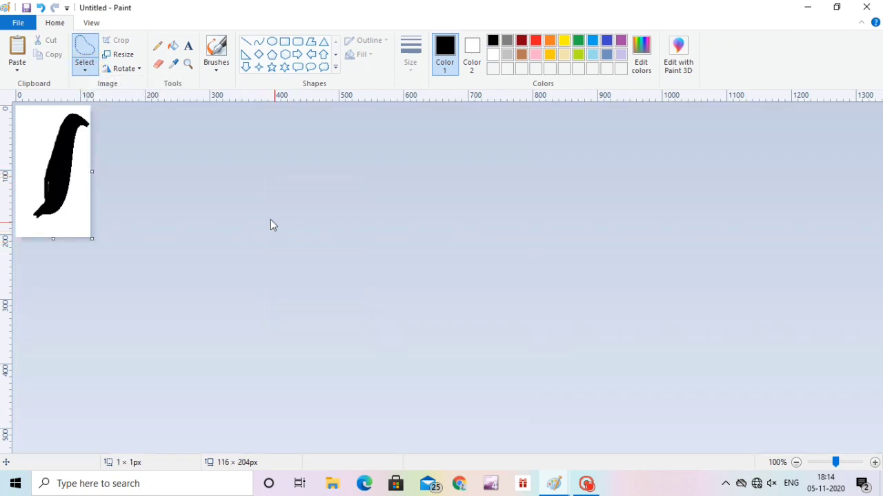
key("ctrl+z")
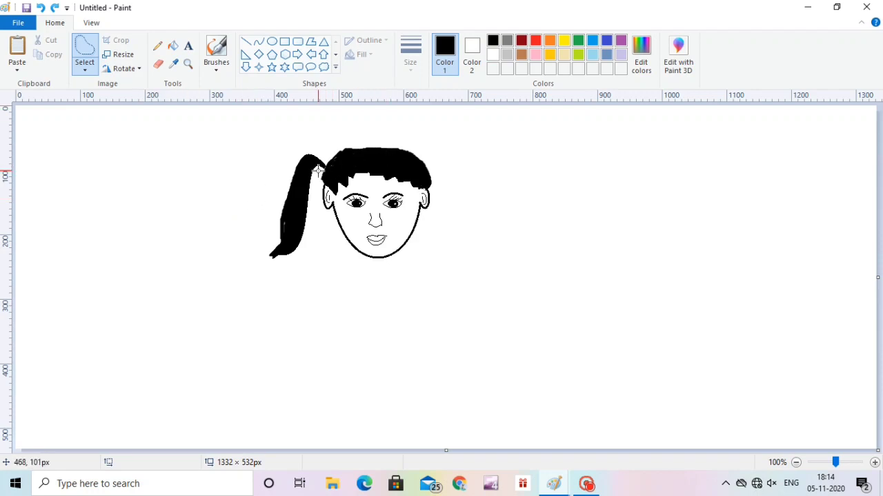
Step: Reselect the ponytail free-form, copy it, and paste the copy after switching to rectangular selection
mouse_move(321, 168)
left_mouse_down()
mouse_move(291, 157)
mouse_move(245, 226)
mouse_move(289, 275)
mouse_move(316, 172)
left_mouse_up()
right_click(289, 179)
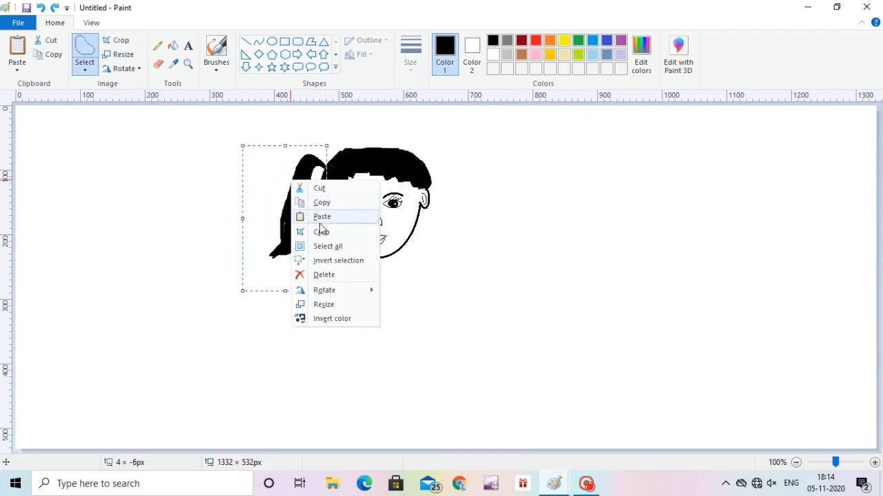
left_click(314, 202)
left_click(85, 69)
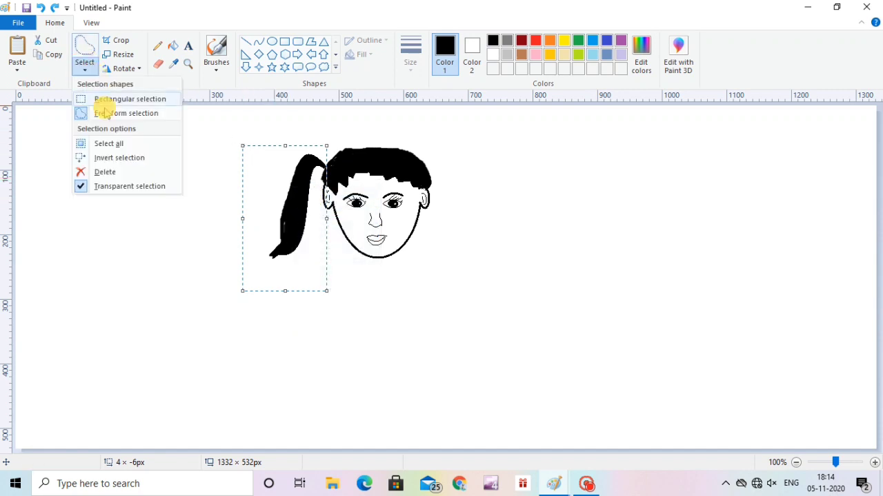
left_click(114, 99)
key("ctrl+v")
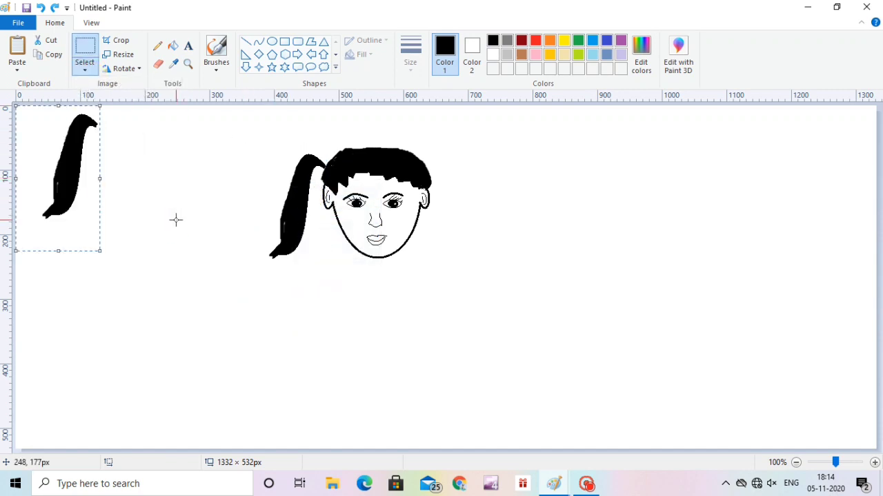
Step: Flip the pasted ponytail horizontally and move it to the right side of the hair
right_click(99, 197)
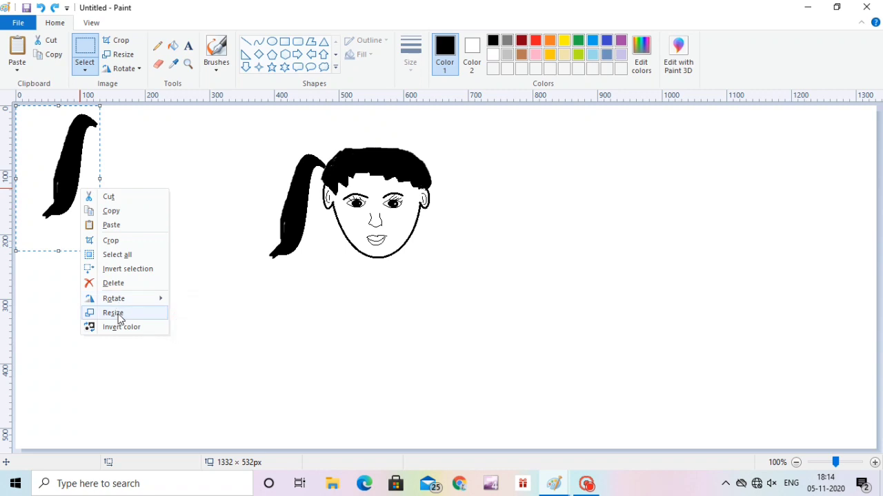
left_click(184, 357)
left_click_drag(76, 205, 483, 252)
left_click(647, 237)
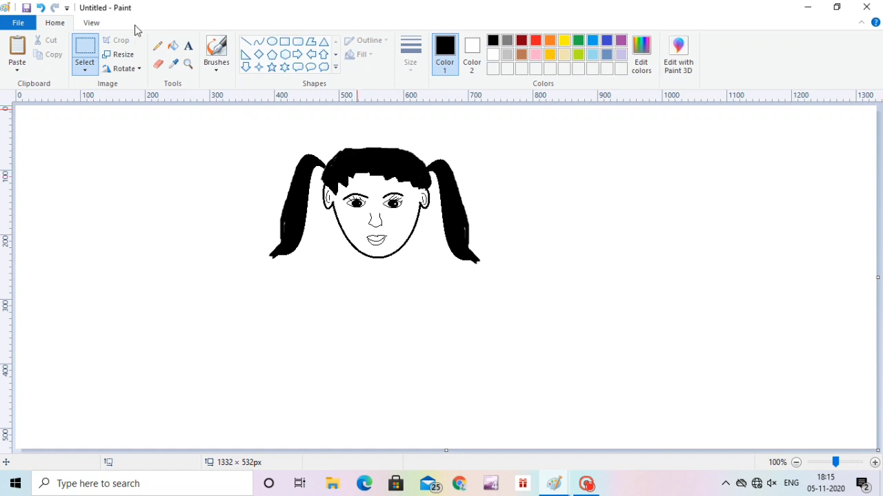
Step: Draw a curved neck-and-shoulder line on each side of the chin with the thinnest line
left_click(258, 42)
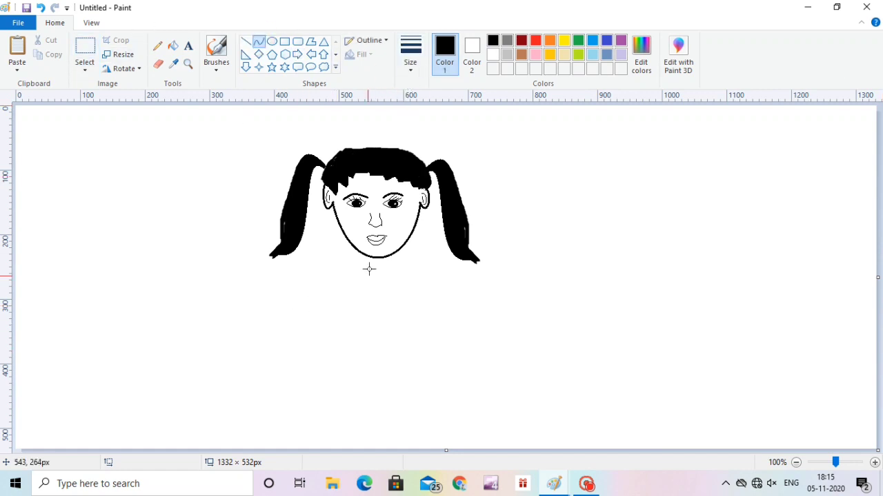
left_click_drag(351, 255, 324, 294)
left_click(432, 300)
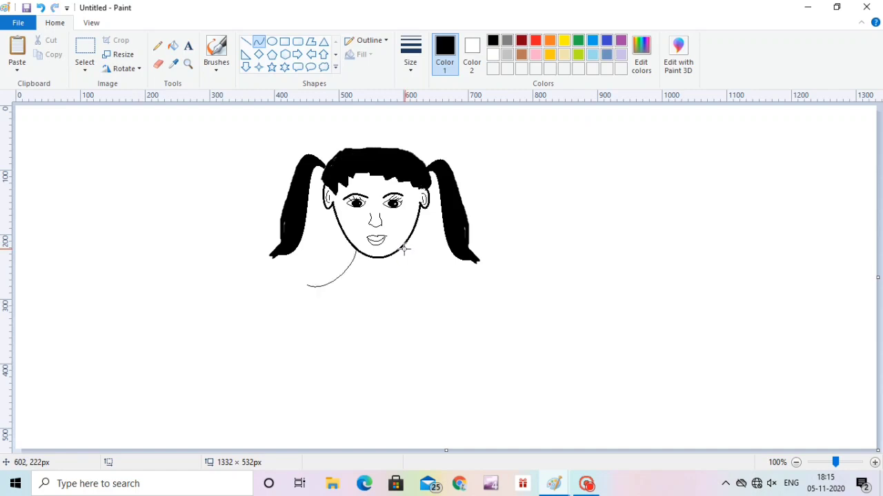
left_click_drag(401, 251, 447, 297)
left_click(525, 306)
Step: Draw the arms' outer edges as straight lines about 47 px long, running down from both shoulder ends
left_click_drag(310, 290, 310, 340)
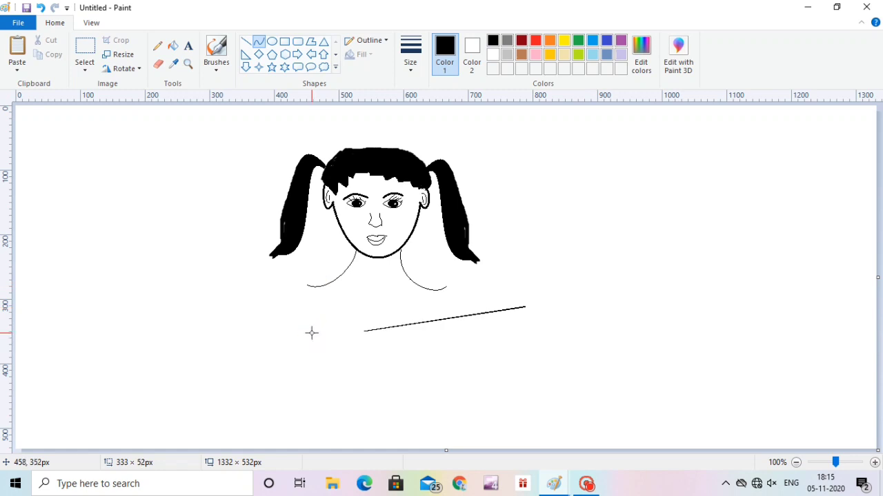
key("ctrl+z")
left_click_drag(306, 284, 304, 332)
left_click(247, 41)
key("ctrl+z")
left_click_drag(306, 286, 305, 315)
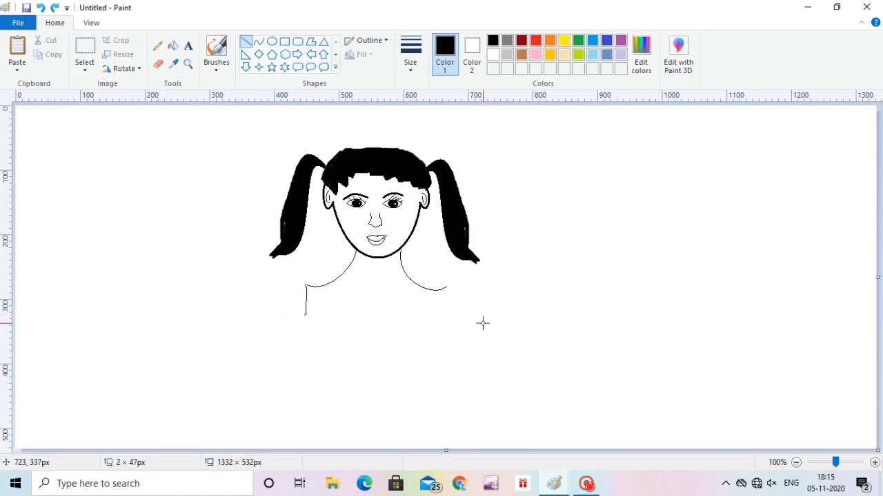
left_click_drag(444, 287, 447, 316)
left_click(623, 318)
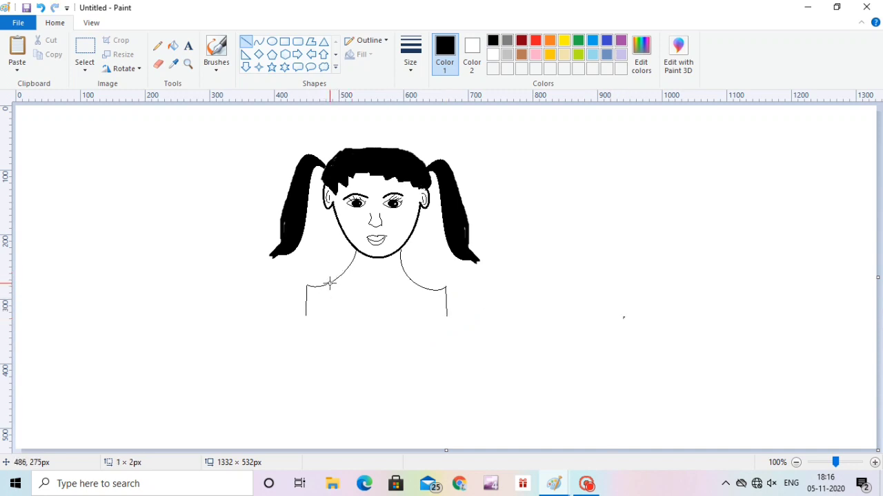
Step: Draw a double curved collar from both sides of the neck, meeting in a V below the chin
left_click(258, 43)
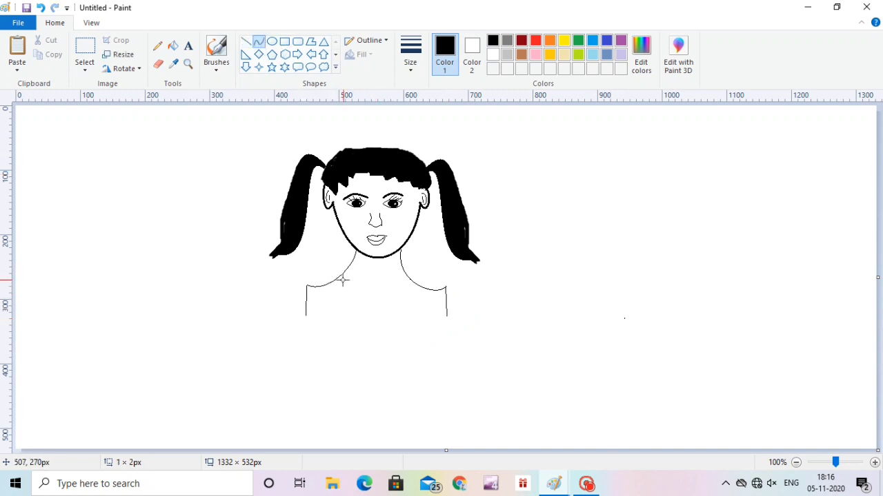
mouse_move(341, 275)
left_mouse_down()
mouse_move(371, 298)
mouse_move(344, 295)
mouse_move(386, 285)
mouse_move(397, 289)
mouse_move(371, 301)
mouse_move(407, 292)
mouse_move(394, 297)
mouse_move(355, 283)
mouse_move(371, 302)
mouse_move(337, 297)
mouse_move(413, 284)
mouse_move(371, 302)
mouse_move(405, 299)
mouse_move(380, 290)
left_mouse_up()
left_click(511, 260)
key("ctrl+z")
left_click(547, 292)
left_click(511, 252)
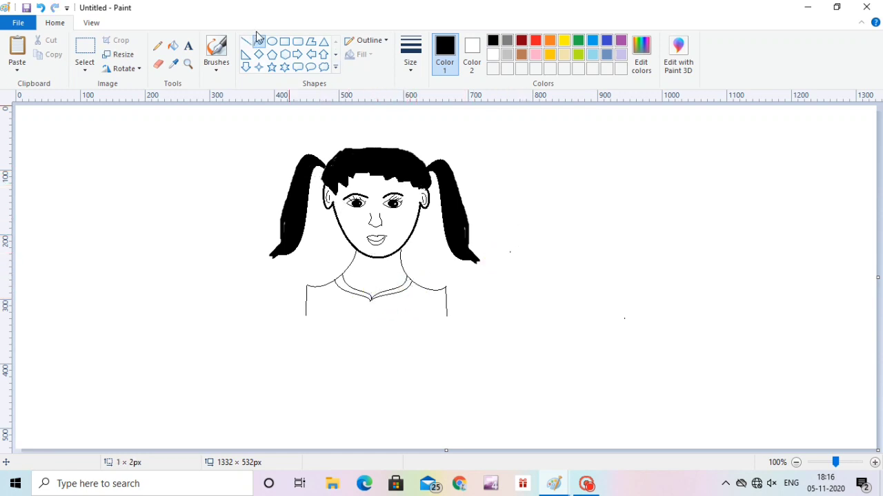
Step: Draw the dress's side edges as straight vertical lines about 50 px long, inward from each shoulder end
left_click_drag(325, 286, 330, 321)
key("ctrl+z")
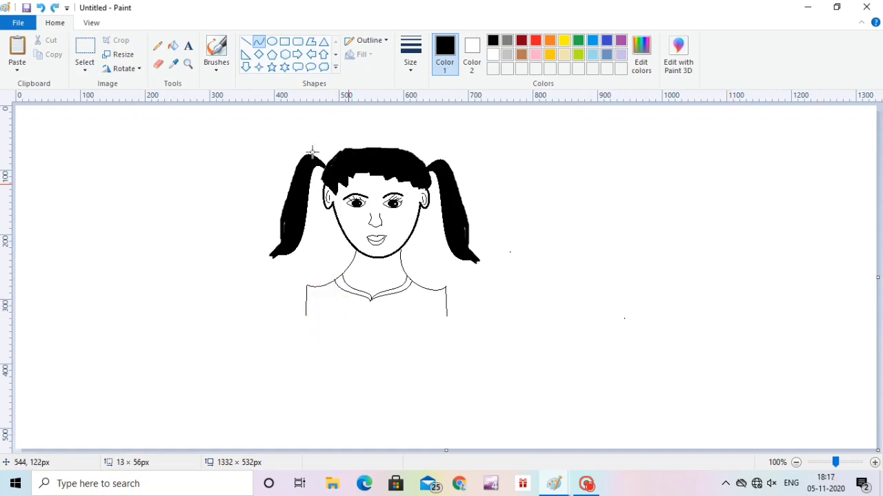
left_click(246, 42)
left_click_drag(325, 278, 327, 314)
left_click(515, 284)
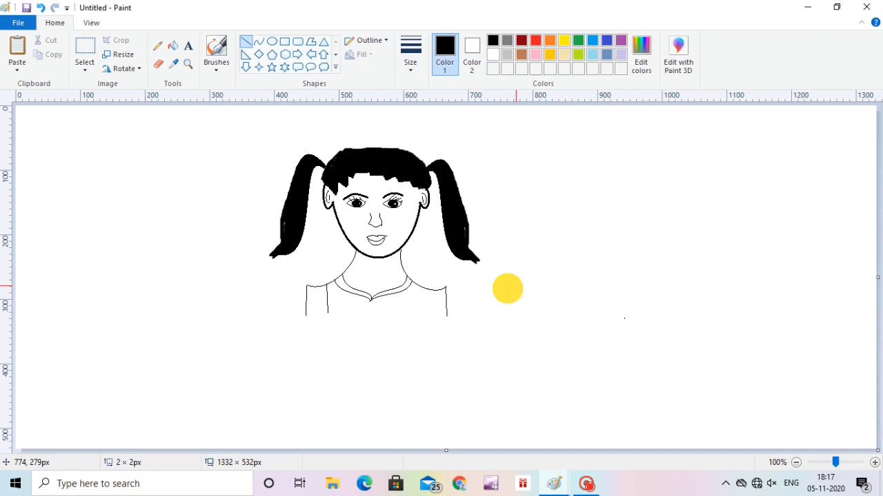
key("ctrl+z")
left_click(426, 292)
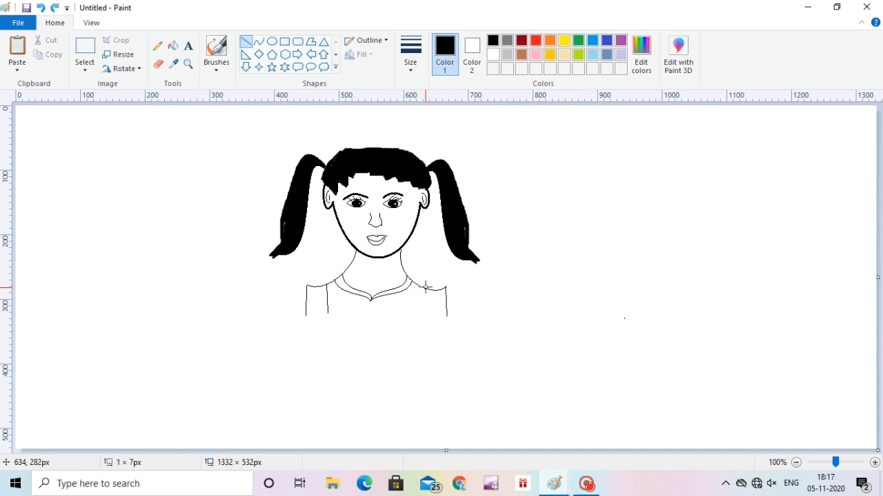
left_click_drag(425, 288, 425, 319)
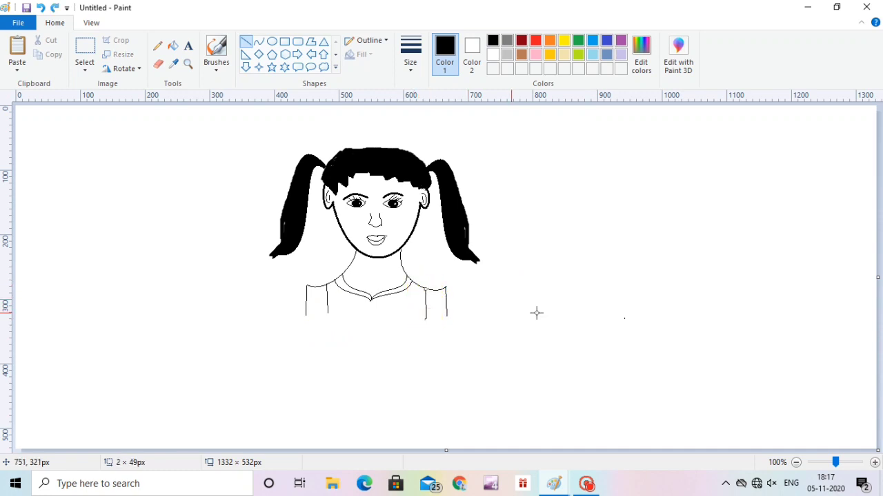
Step: Frame the girl with a black rectangle of about 382 × 291 px, using the second-thinnest line
left_click_drag(227, 128, 350, 301)
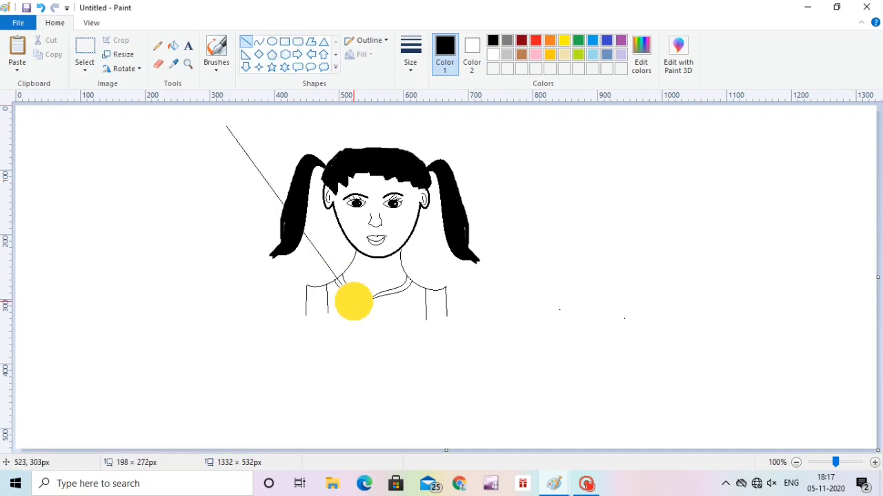
key("ctrl+z")
left_click(286, 42)
left_click(417, 67)
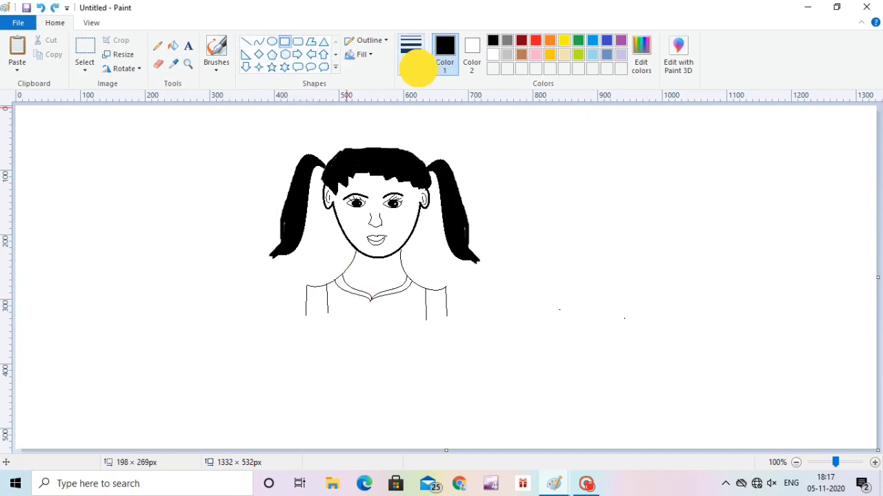
left_click(423, 122)
mouse_move(229, 130)
left_mouse_down()
mouse_move(471, 331)
mouse_move(475, 318)
left_mouse_up()
left_click(302, 183)
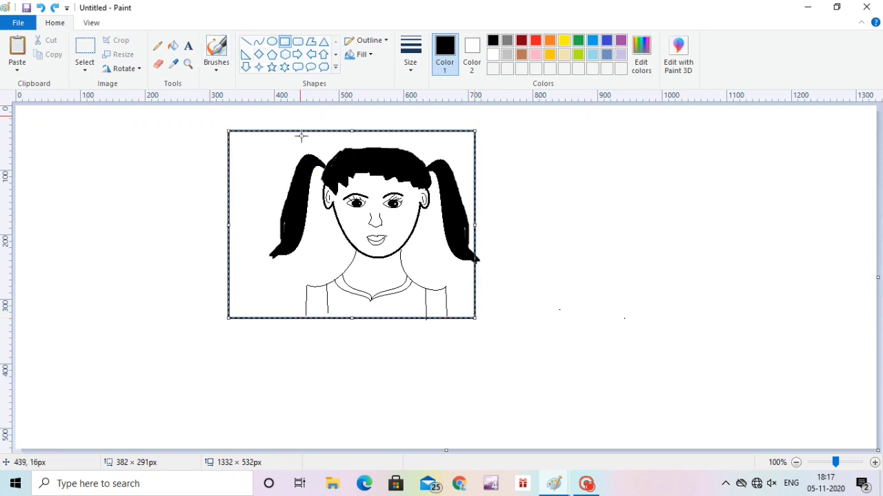
left_click_drag(352, 318, 351, 319)
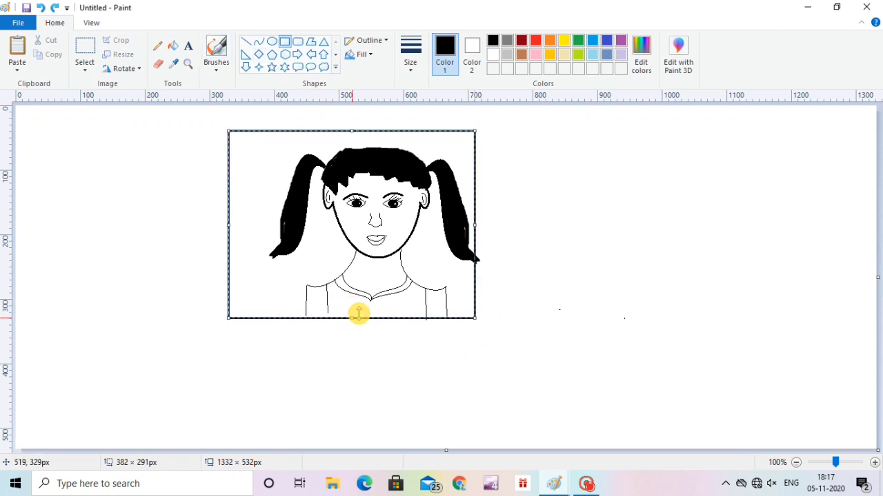
left_click(566, 270)
Step: Extend the dress's left side line down to the frame's lower edge with the thinnest line
left_click(241, 41)
left_click(404, 59)
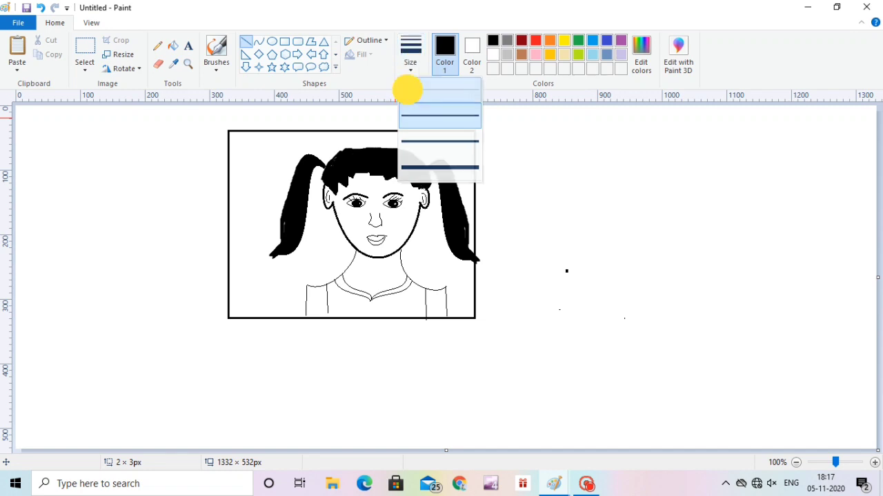
left_click(408, 90)
left_click_drag(325, 316, 329, 322)
left_click(550, 291)
left_click(567, 299)
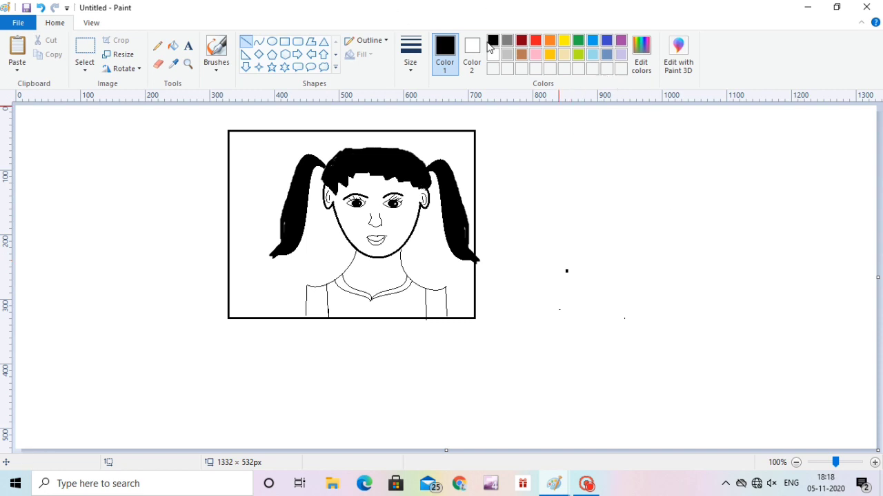
Step: Fill both halves of the collar with indigo blue and the dress body with red
left_click(607, 40)
left_click(173, 45)
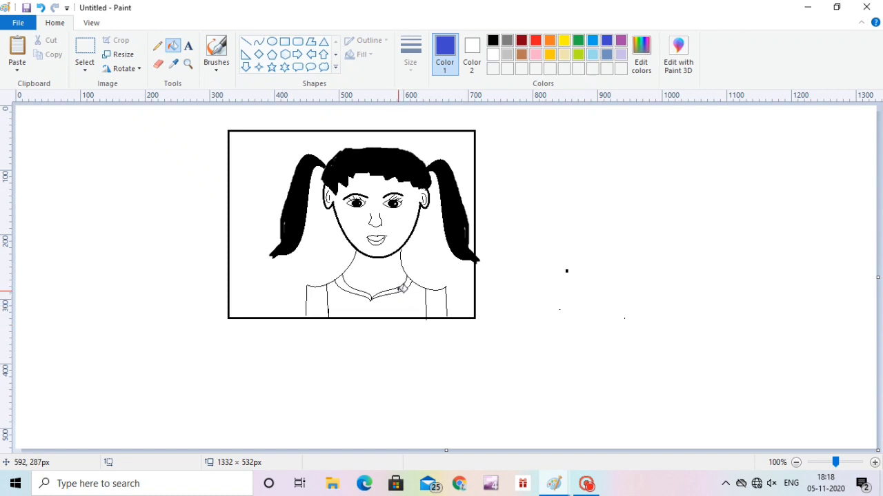
left_click(406, 290)
left_click(353, 288)
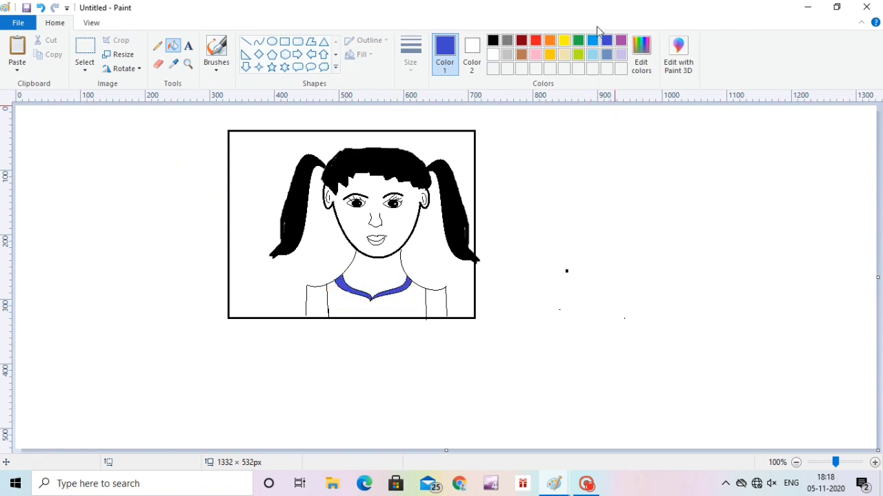
left_click(535, 40)
left_click(393, 299)
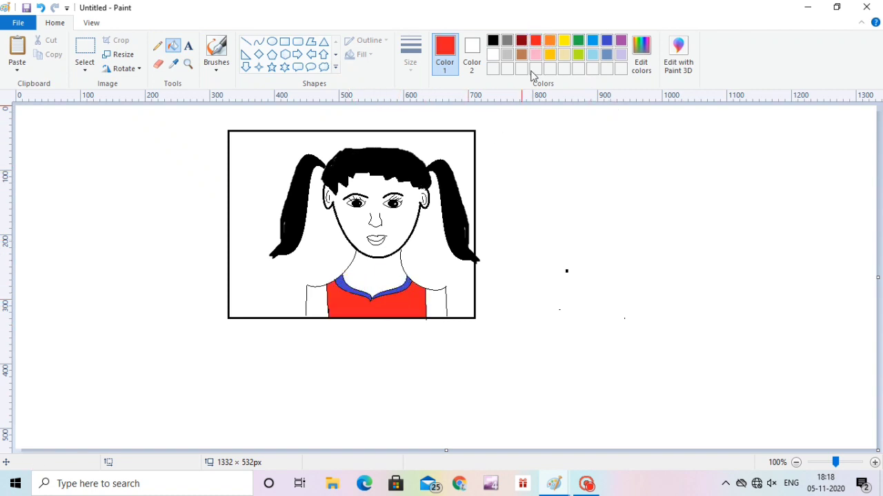
Step: Mix a custom dark red (red 183, green 4, blue 18) and refill the dress body with it
left_click(641, 51)
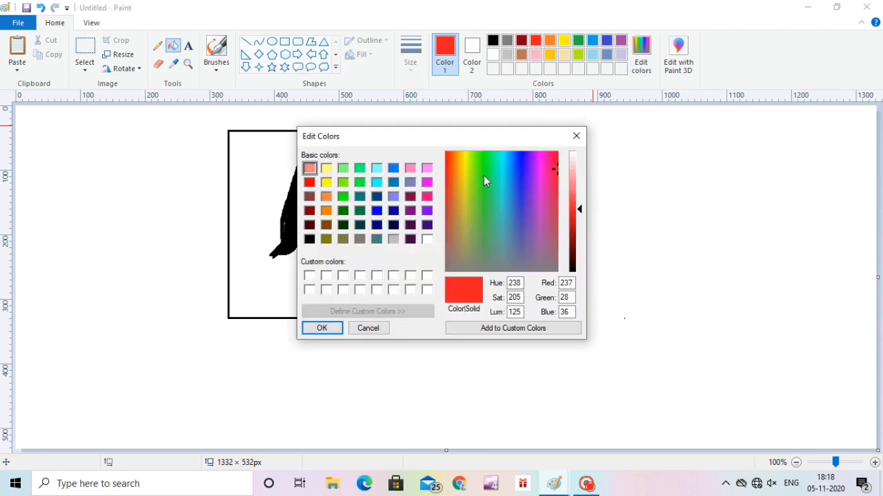
mouse_move(579, 210)
left_mouse_down()
mouse_move(575, 252)
mouse_move(577, 195)
left_mouse_up()
left_click_drag(444, 163, 490, 161)
left_click(555, 159)
left_click_drag(581, 198, 580, 223)
left_click(320, 328)
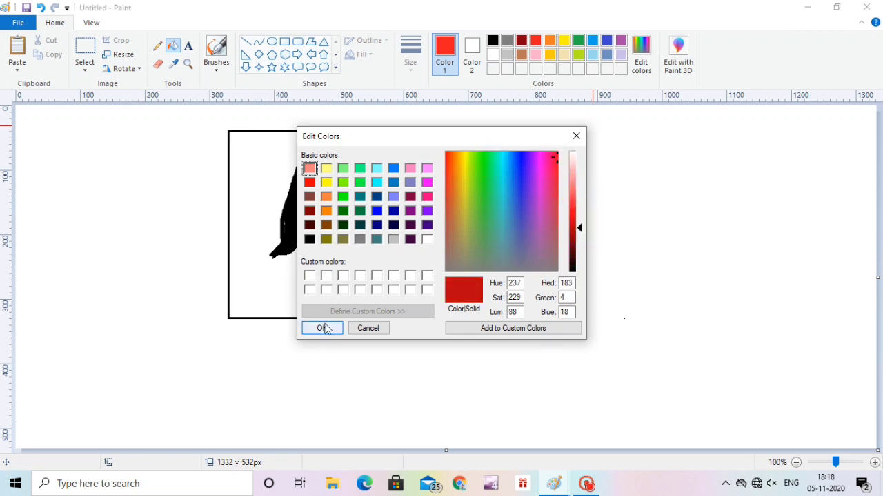
left_click(393, 300)
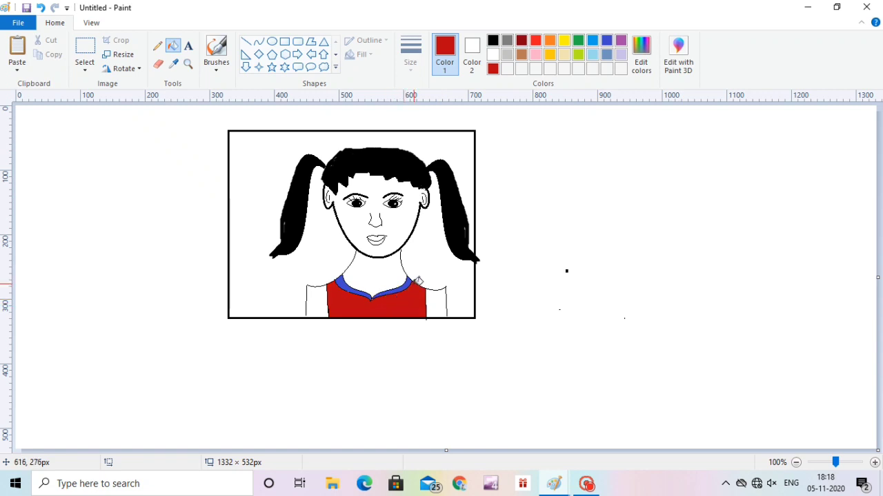
Step: Fill the girl's face and ears with light yellow as the skin colour
left_click(564, 54)
left_click(404, 219)
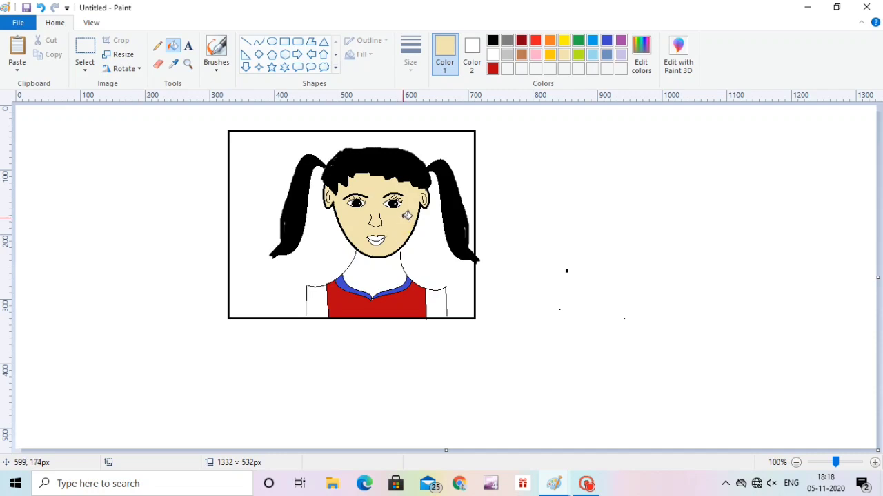
left_click(586, 484)
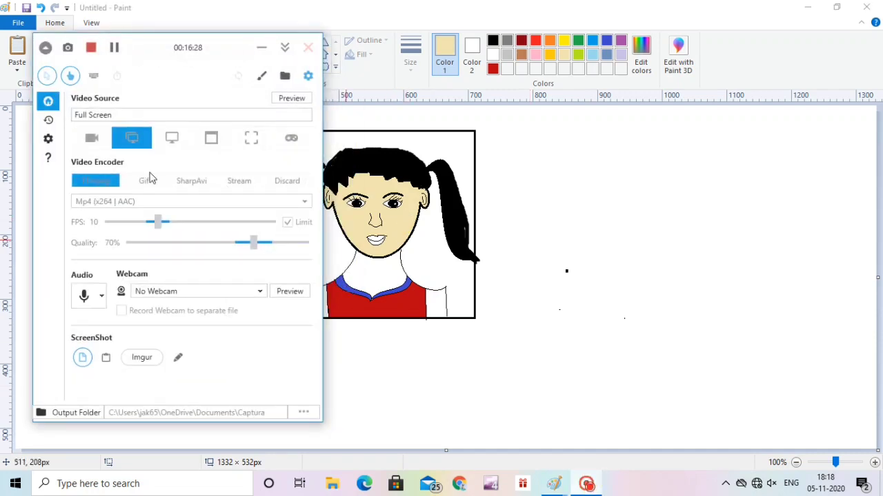